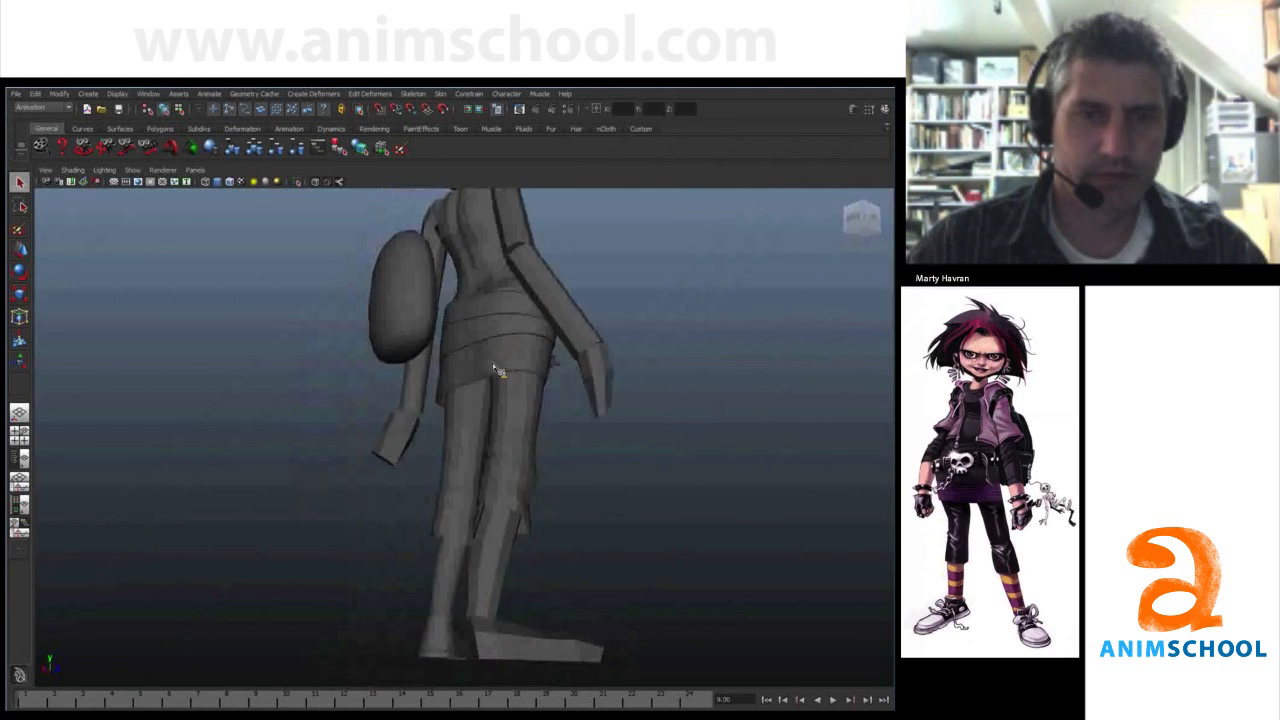
# - Inspect the character's torso and shirt, and frame the belt around the hips
pyautogui.click(545, 448)
pyautogui.keyDown('alt'); pyautogui.moveTo(700, 480); pyautogui.dragTo(530, 480); pyautogui.keyUp('alt')
pyautogui.keyDown('alt'); pyautogui.moveTo(470, 220); pyautogui.dragTo(450, 430, button='middle'); pyautogui.keyUp('alt')
pyautogui.click(438, 353)
pyautogui.keyDown('alt'); pyautogui.moveTo(439, 353); pyautogui.dragTo(459, 311); pyautogui.keyUp('alt')
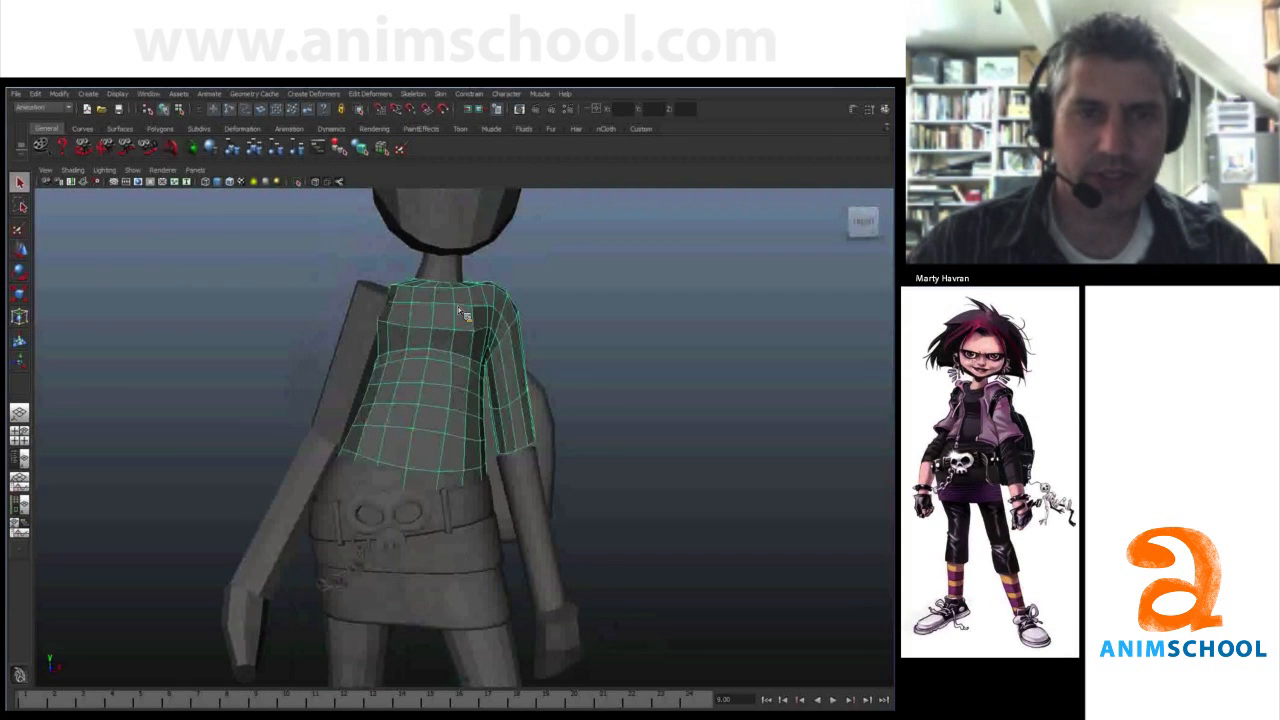
pyautogui.keyDown('alt'); pyautogui.moveTo(508, 405); pyautogui.dragTo(545, 385); pyautogui.keyUp('alt')
pyautogui.click(545, 385)
pyautogui.press('f')
pyautogui.keyDown('alt'); pyautogui.moveTo(693, 433); pyautogui.dragTo(458, 370); pyautogui.keyUp('alt')
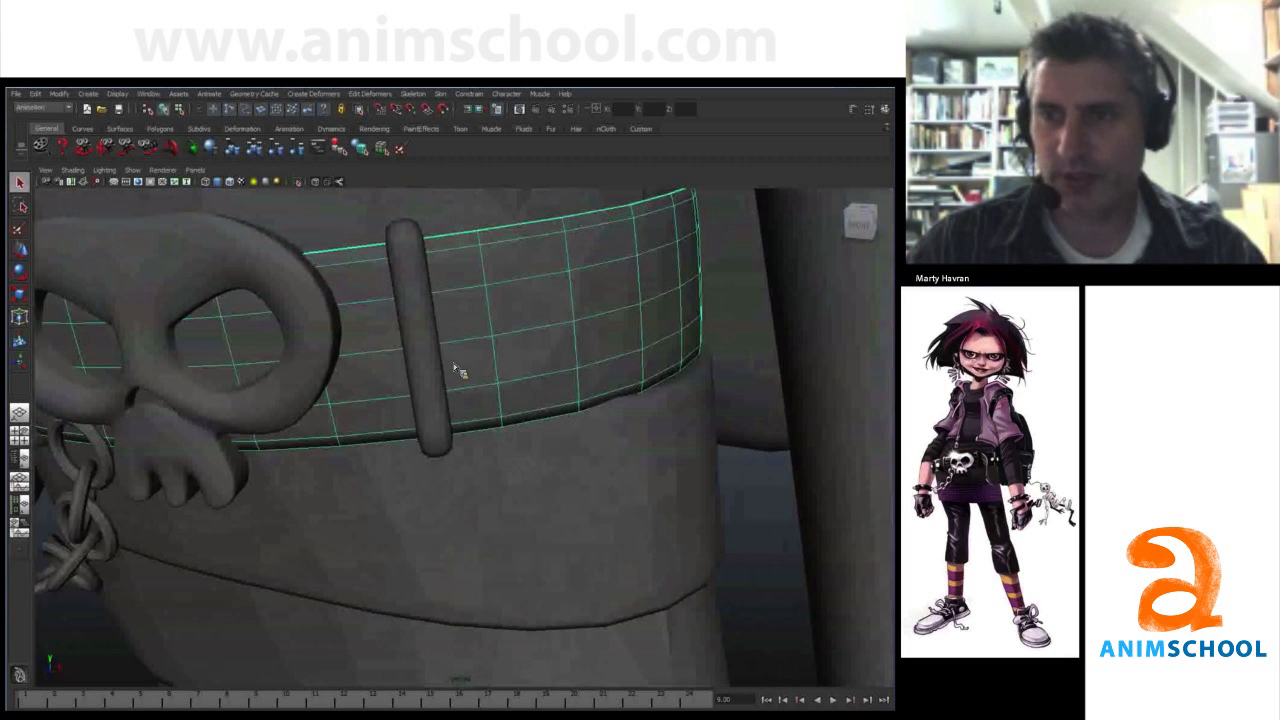
# - Examine the belt, the skull buckle and the two belt loops from several angles
pyautogui.keyDown('alt'); pyautogui.moveTo(391, 260); pyautogui.dragTo(369, 320, button='middle'); pyautogui.keyUp('alt')
pyautogui.keyDown('alt'); pyautogui.moveTo(369, 320); pyautogui.dragTo(110, 336, button='right'); pyautogui.keyUp('alt')
pyautogui.keyDown('alt'); pyautogui.moveTo(110, 336); pyautogui.dragTo(249, 297, button='middle'); pyautogui.keyUp('alt')
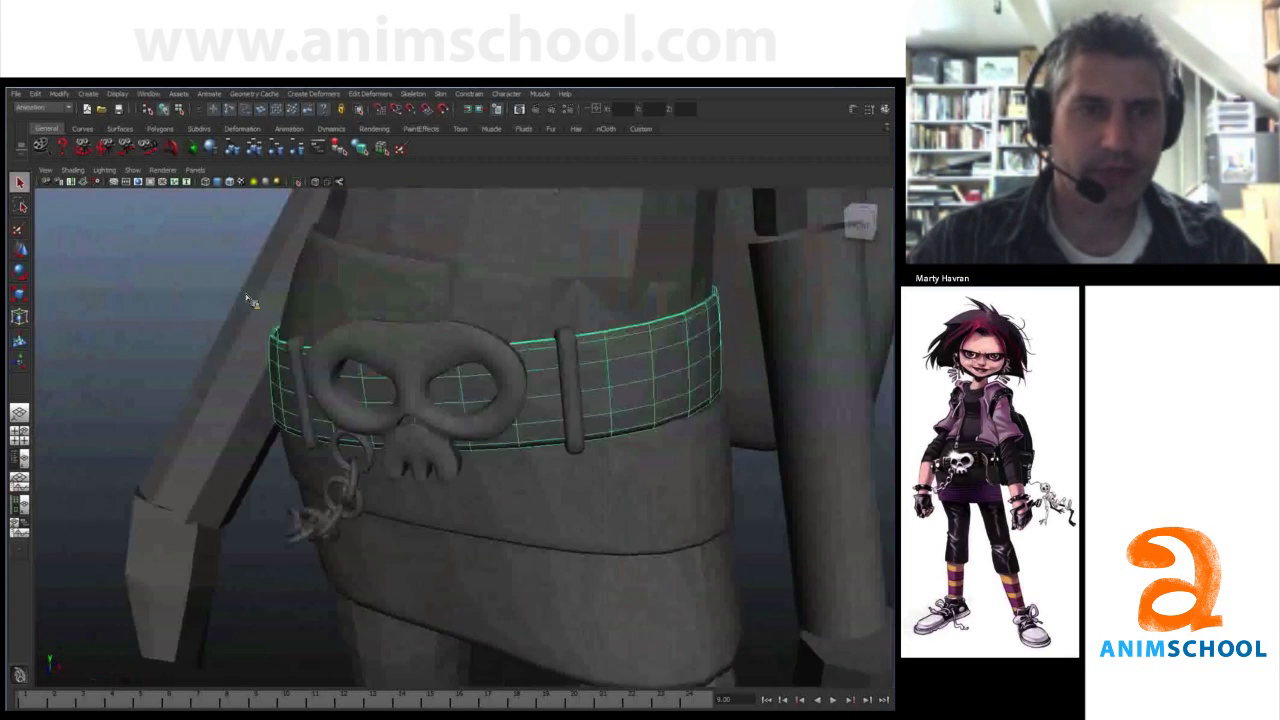
pyautogui.keyDown('alt'); pyautogui.moveTo(249, 297); pyautogui.dragTo(409, 304); pyautogui.keyUp('alt')
pyautogui.click(393, 345)
pyautogui.keyDown('alt'); pyautogui.moveTo(538, 329); pyautogui.dragTo(430, 408); pyautogui.keyUp('alt')
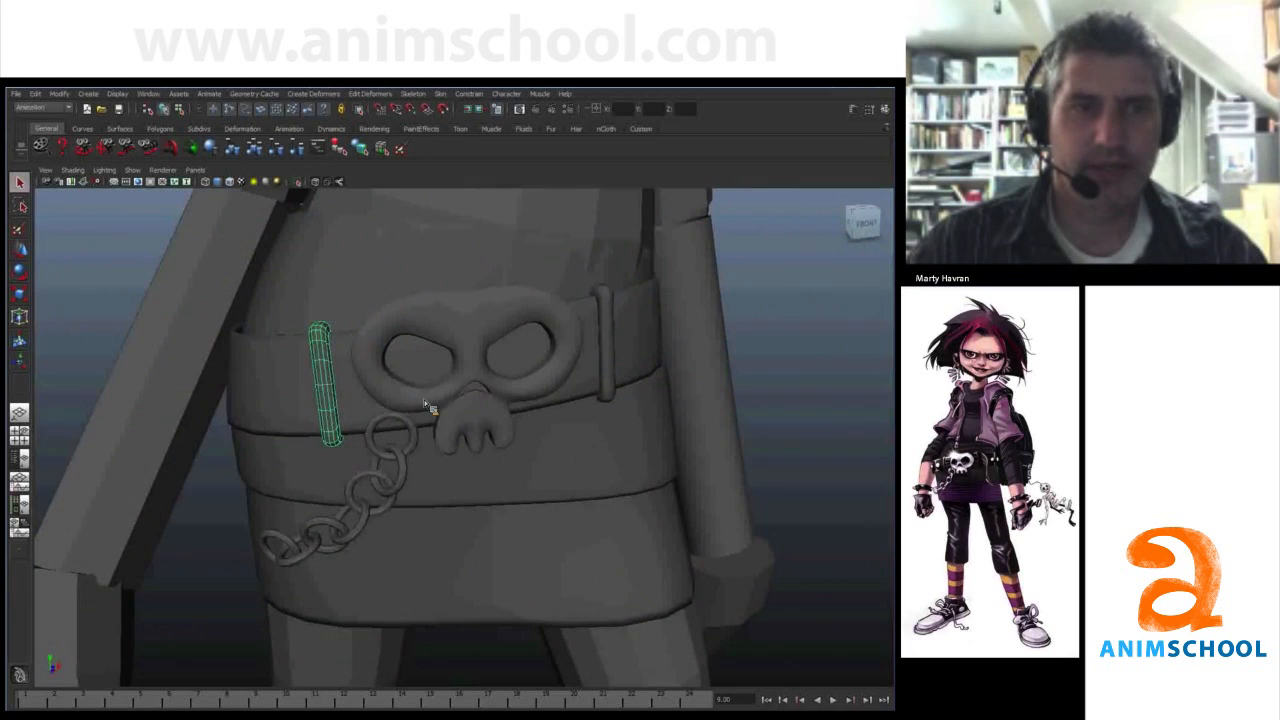
pyautogui.keyDown('alt'); pyautogui.moveTo(562, 331); pyautogui.dragTo(440, 345); pyautogui.keyUp('alt')
pyautogui.keyDown('alt'); pyautogui.moveTo(440, 345); pyautogui.dragTo(589, 354, button='right'); pyautogui.keyUp('alt')
pyautogui.click(347, 284)
pyautogui.click(351, 288)
pyautogui.click(393, 282)
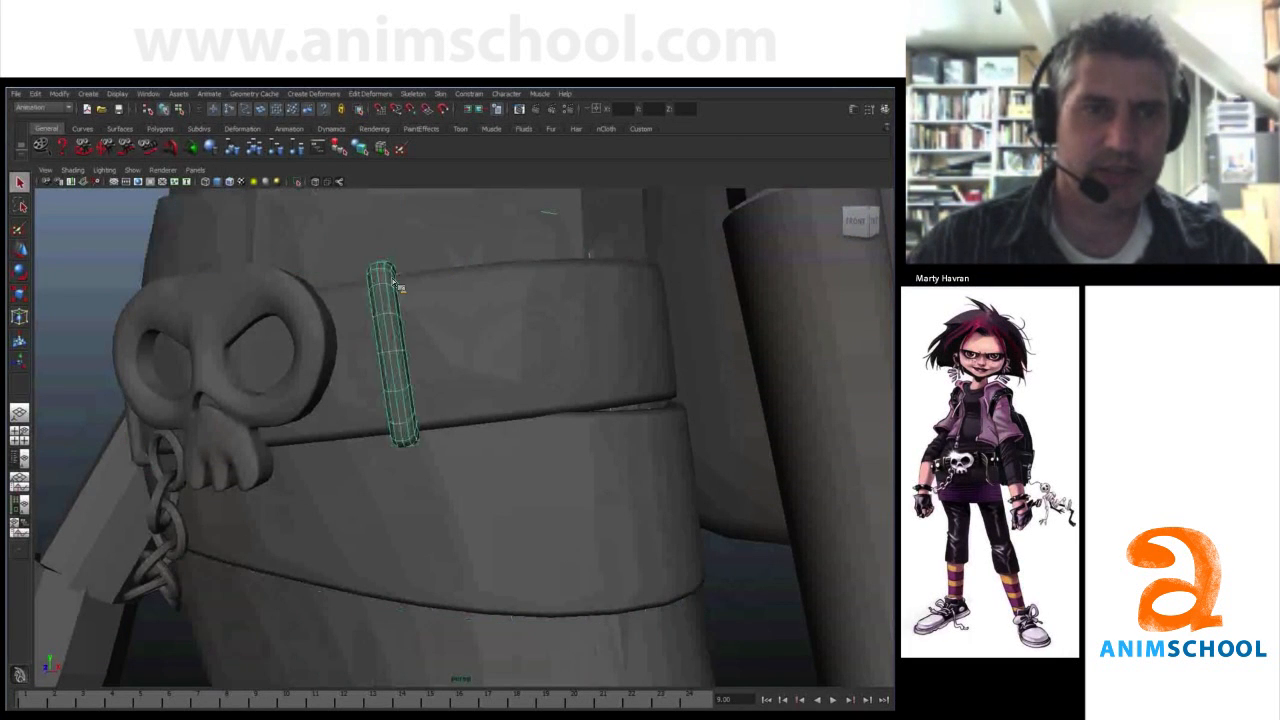
pyautogui.keyDown('alt'); pyautogui.moveTo(393, 282); pyautogui.dragTo(413, 313, button='middle'); pyautogui.keyUp('alt')
pyautogui.keyDown('alt'); pyautogui.moveTo(384, 273); pyautogui.dragTo(600, 362, button='right'); pyautogui.keyUp('alt')
# - Display the mesh components of the belt loop right of the skull buckle and select the opposite loop
pyautogui.moveTo(431, 290); pyautogui.dragTo(429, 244, button='right')
pyautogui.keyDown('alt'); pyautogui.moveTo(425, 195); pyautogui.dragTo(454, 246, button='middle'); pyautogui.keyUp('alt')
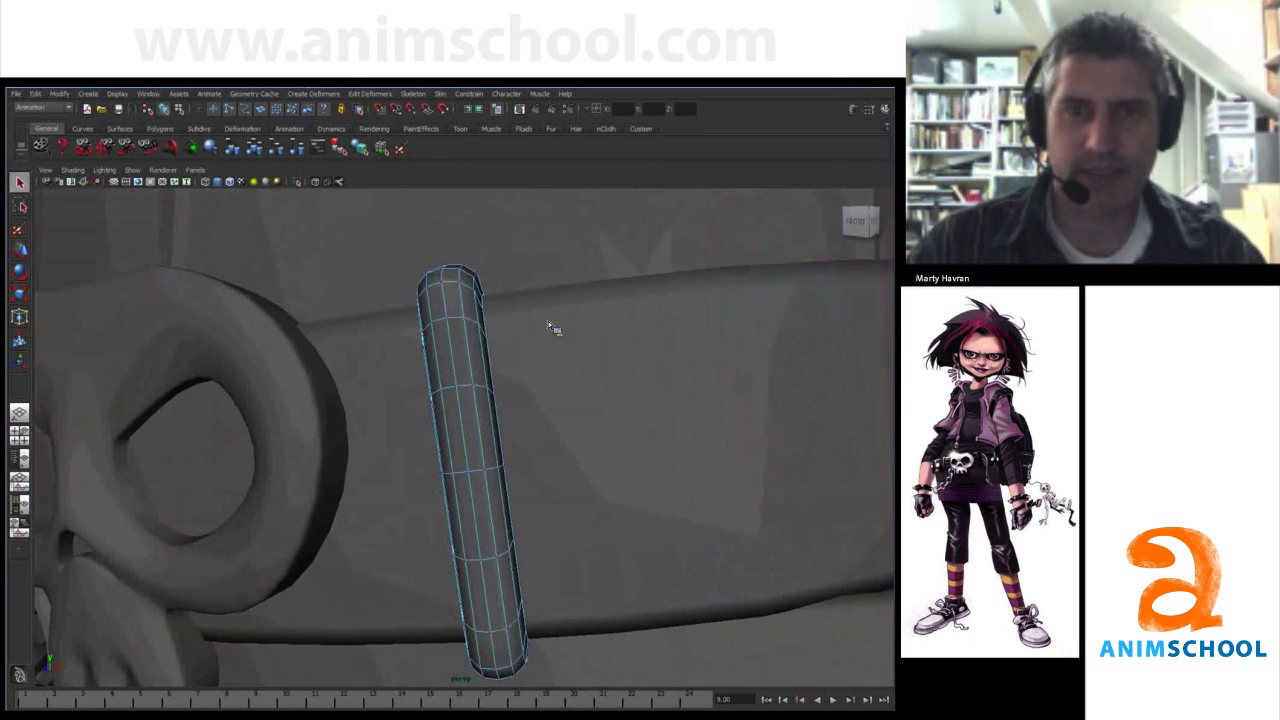
pyautogui.keyDown('alt'); pyautogui.moveTo(551, 329); pyautogui.dragTo(391, 334, button='right'); pyautogui.keyUp('alt')
pyautogui.keyDown('alt'); pyautogui.moveTo(391, 334); pyautogui.dragTo(487, 292); pyautogui.keyUp('alt')
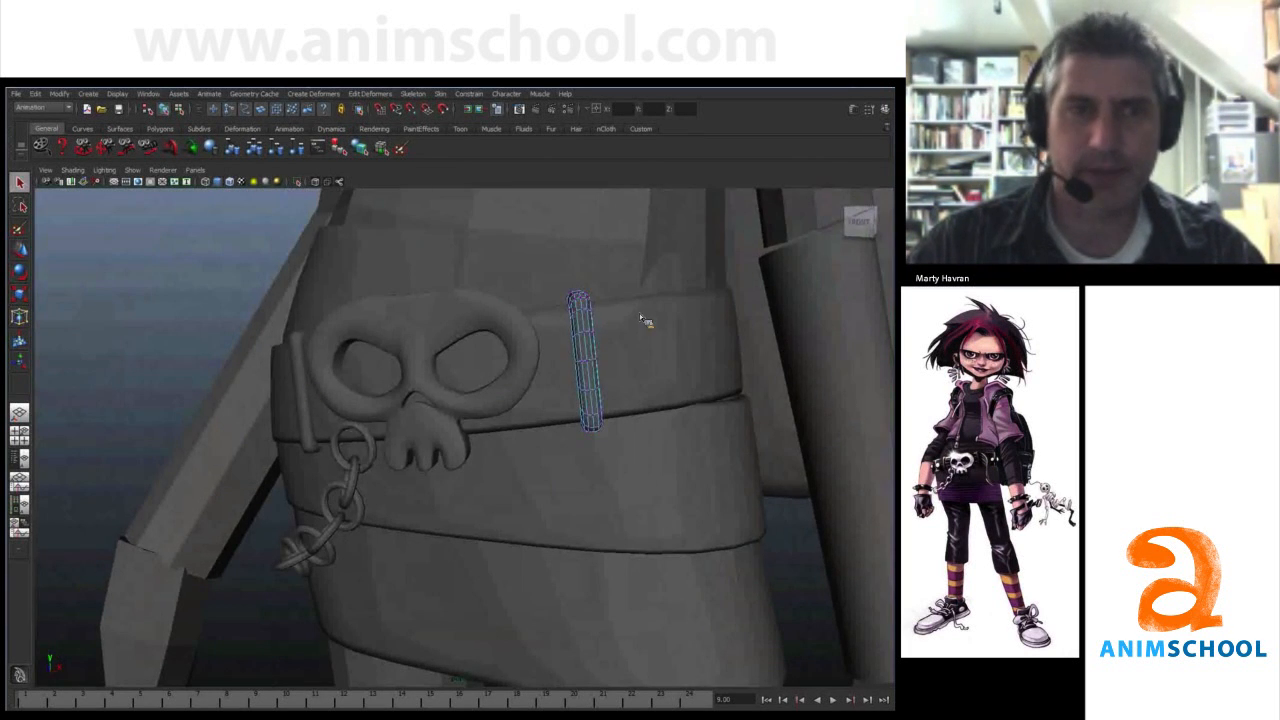
pyautogui.moveTo(299, 355); pyautogui.dragTo(293, 420, button='right')
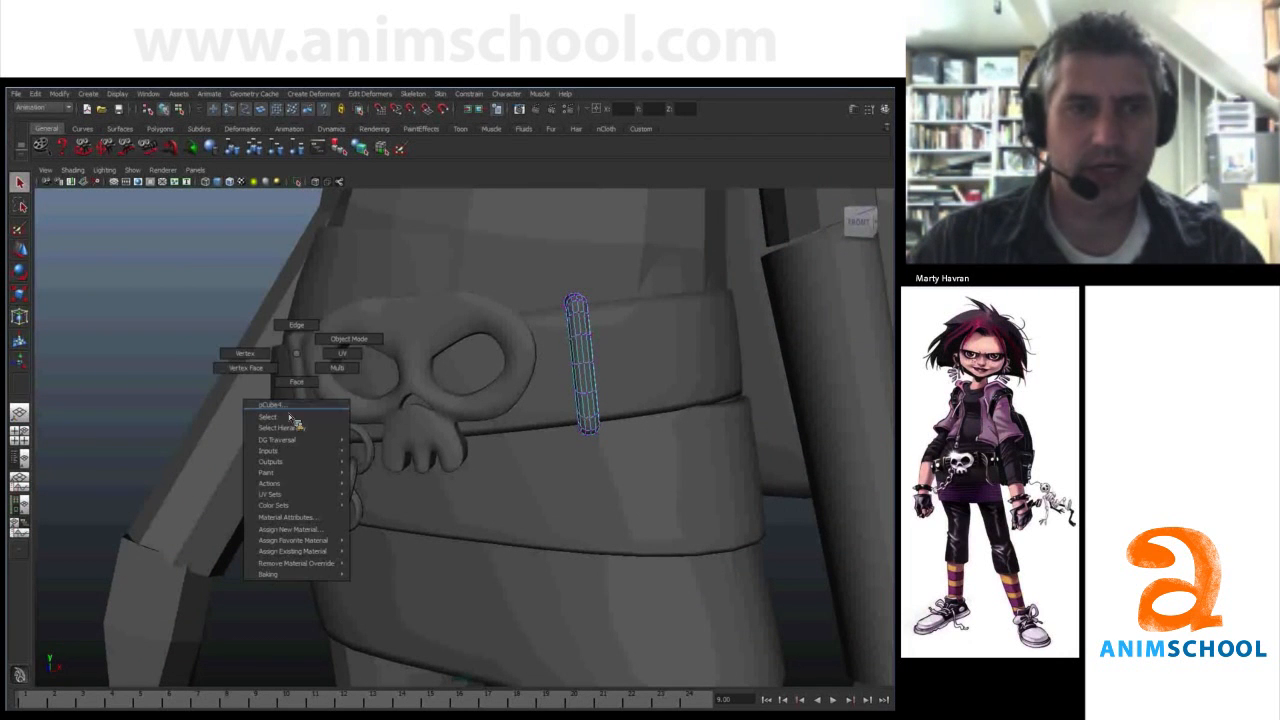
pyautogui.click(290, 418)
pyautogui.keyDown('alt'); pyautogui.moveTo(595, 352); pyautogui.dragTo(576, 354); pyautogui.keyUp('alt')
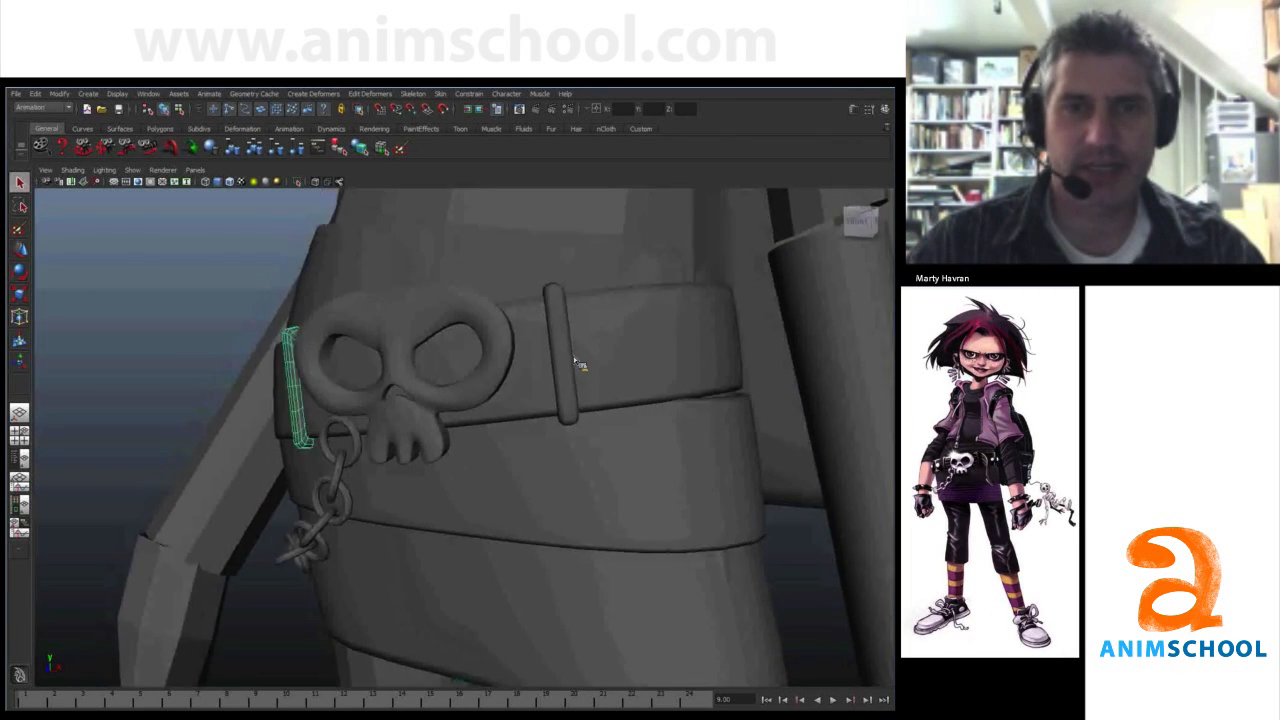
pyautogui.keyDown('alt'); pyautogui.moveTo(576, 354); pyautogui.dragTo(472, 284, button='right'); pyautogui.keyUp('alt')
pyautogui.keyDown('alt'); pyautogui.moveTo(472, 284); pyautogui.dragTo(481, 329, button='middle'); pyautogui.keyUp('alt')
# - Select the vertices at the top and along the length of the belt loop right of the skull buckle
pyautogui.moveTo(512, 327)
pyautogui.mouseDown(button='right')
pyautogui.moveTo(444, 302)
pyautogui.moveTo(514, 336)
pyautogui.mouseUp(button='right')
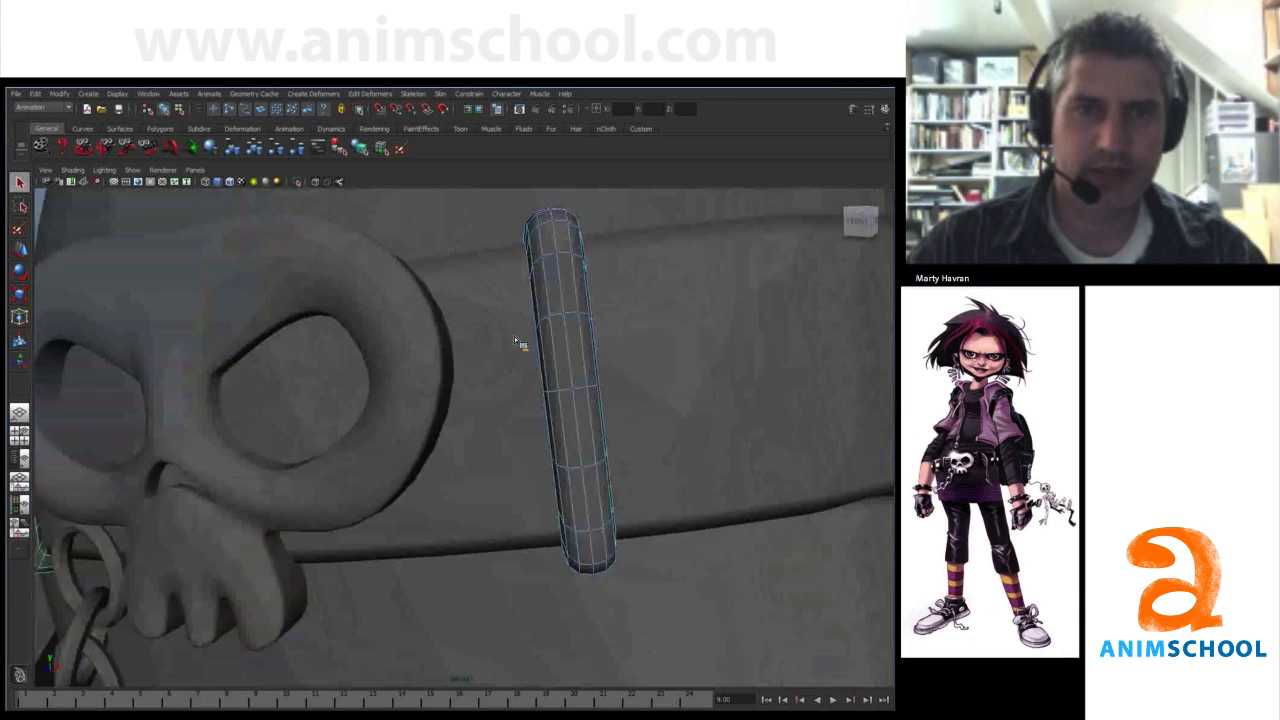
pyautogui.keyDown('alt'); pyautogui.moveTo(514, 336); pyautogui.dragTo(473, 392, button='middle'); pyautogui.keyUp('alt')
pyautogui.moveTo(484, 238); pyautogui.dragTo(545, 281)
pyautogui.press('w')
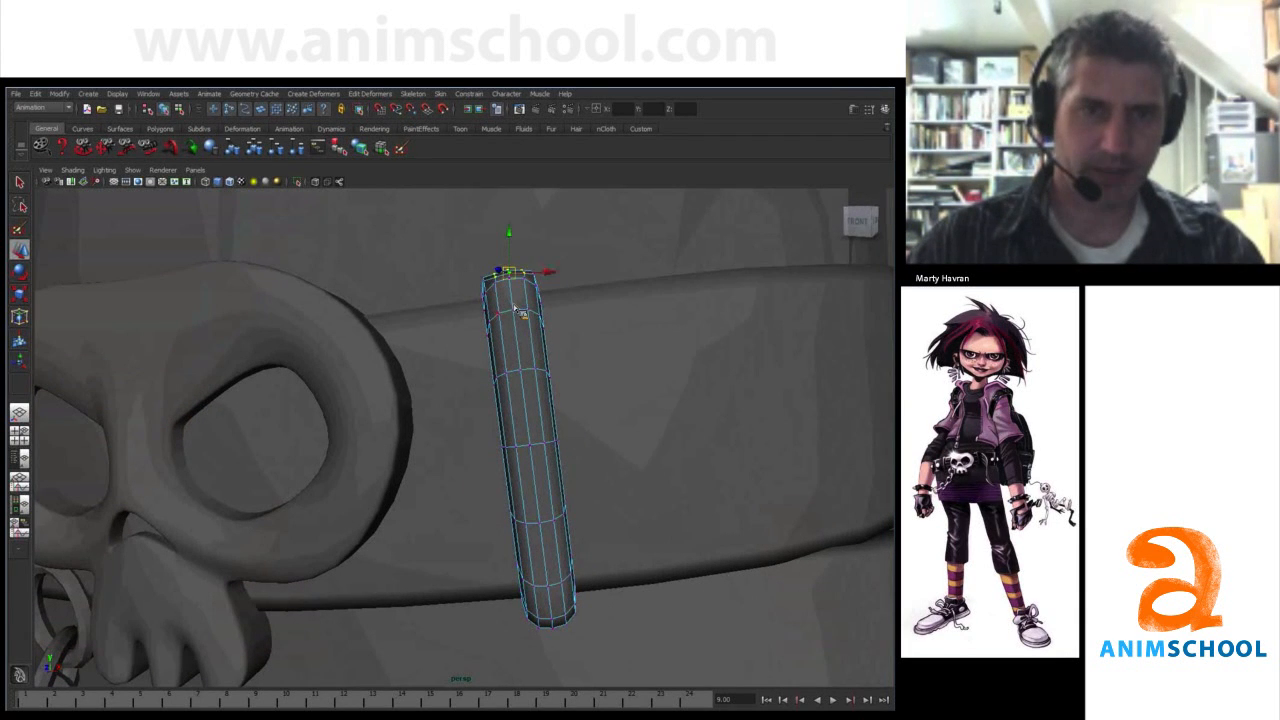
pyautogui.moveTo(503, 329); pyautogui.dragTo(610, 638)
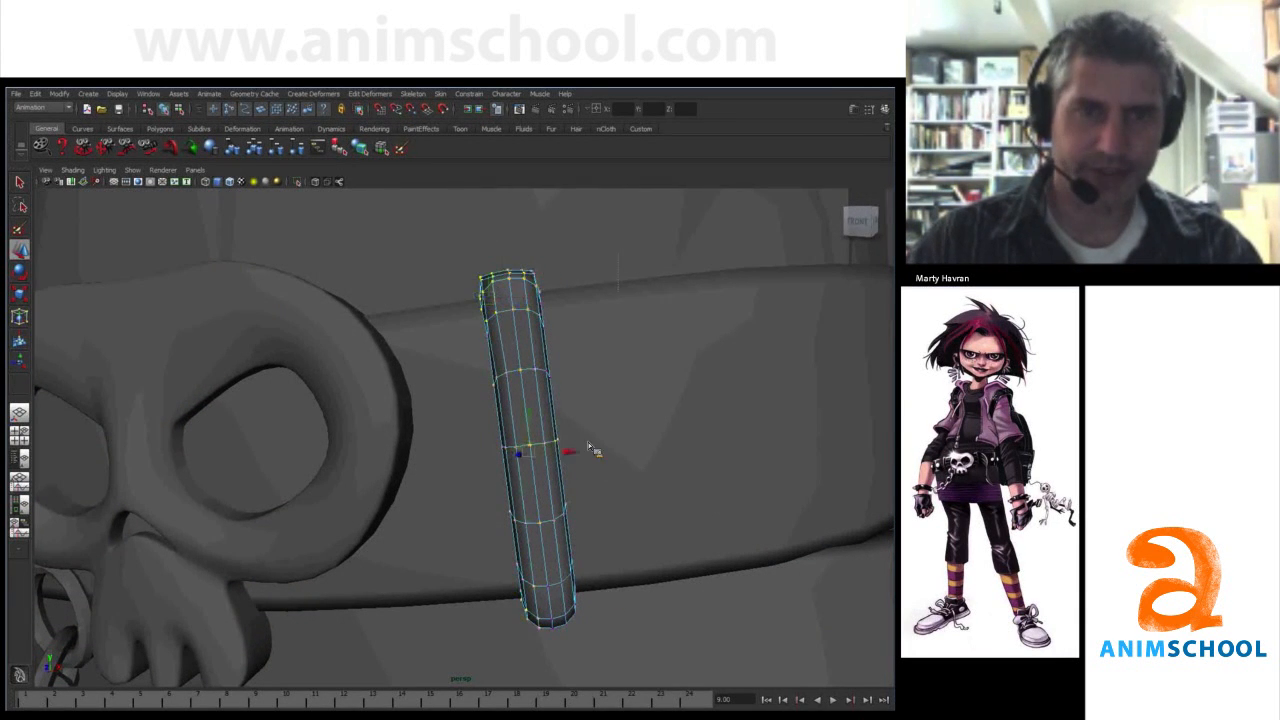
pyautogui.keyDown('alt'); pyautogui.moveTo(588, 442); pyautogui.dragTo(503, 411, button='right'); pyautogui.keyUp('alt')
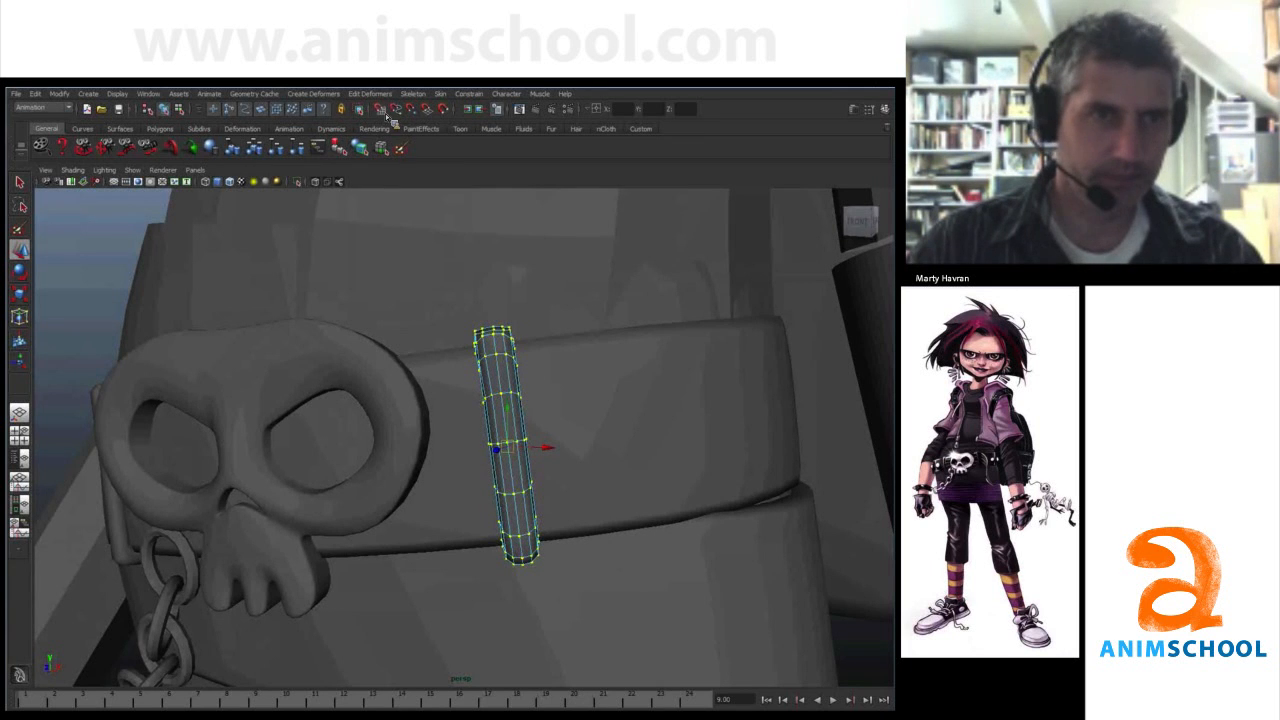
# - Create a lattice with 2, 2, 2 divisions around the right belt loop and add the Lattice command to the shelf
pyautogui.click(313, 93)
pyautogui.click(556, 358)
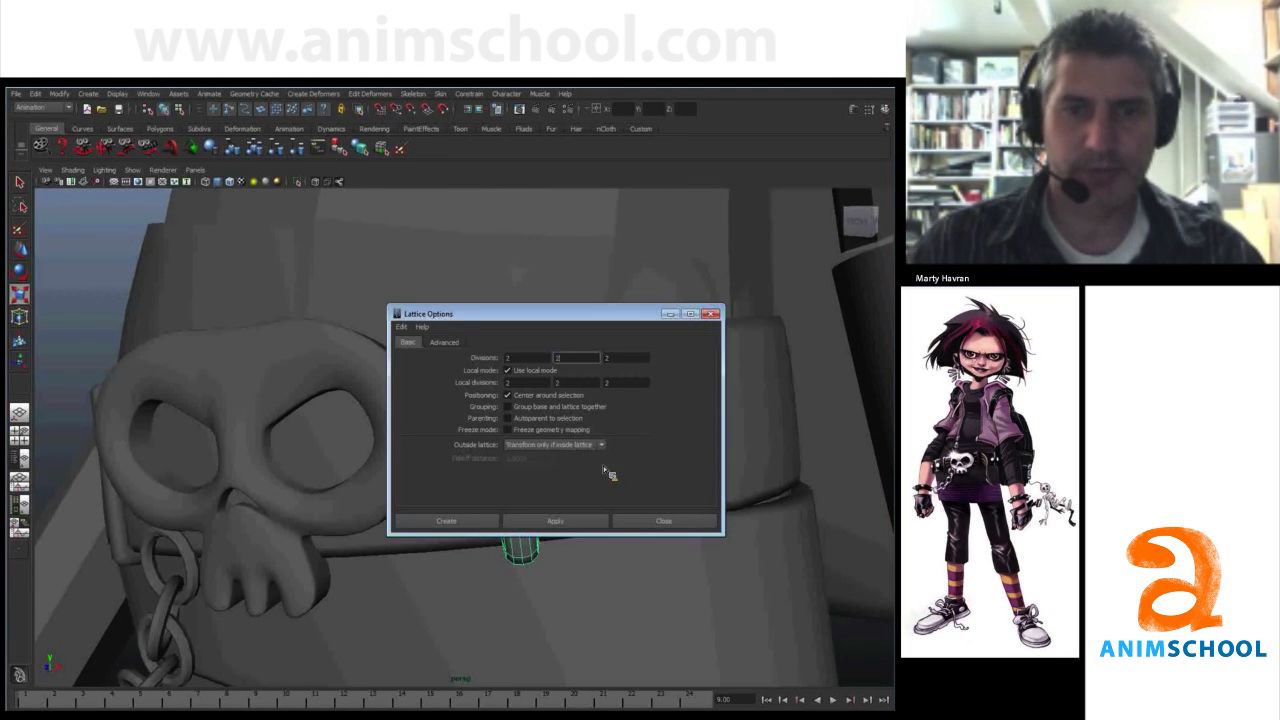
pyautogui.click(555, 521)
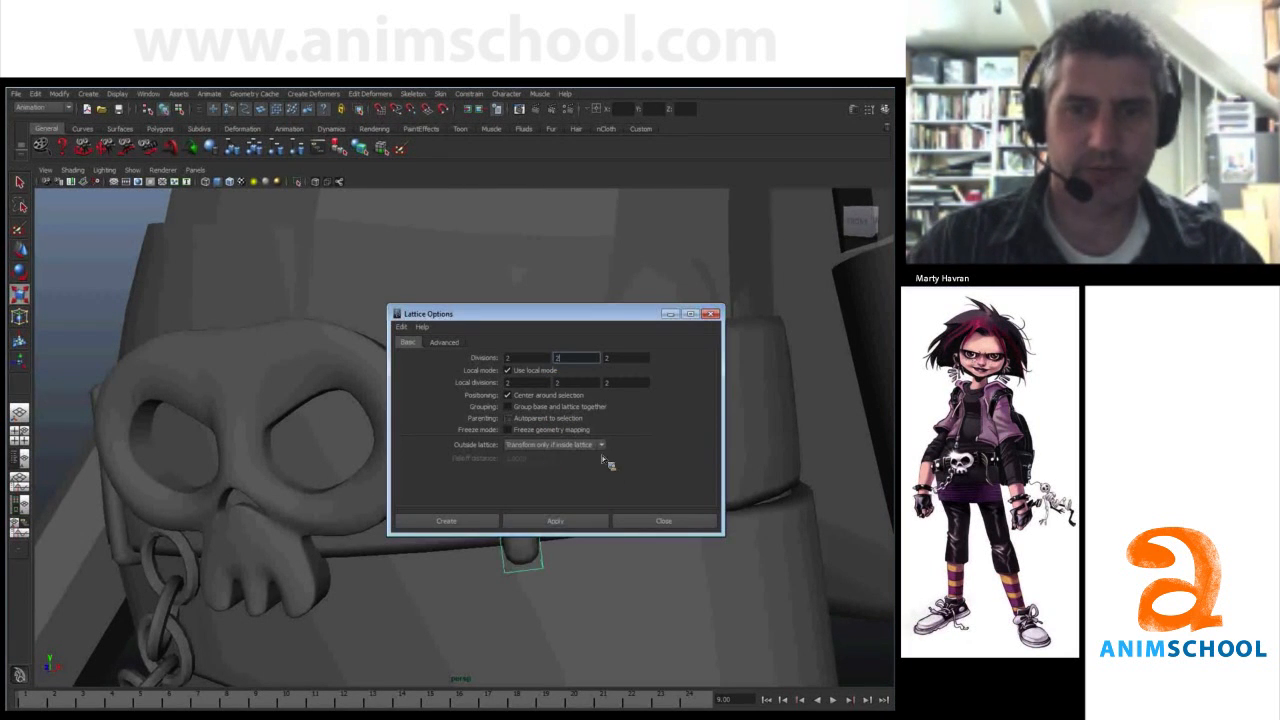
pyautogui.click(664, 521)
pyautogui.click(313, 93)
pyautogui.click(325, 125)
# - Move the lattice points of the right belt loop to widen its upper end and taper it towards the bottom
pyautogui.click(508, 328)
pyautogui.moveTo(508, 329); pyautogui.dragTo(502, 292, button='right')
pyautogui.moveTo(585, 400); pyautogui.dragTo(445, 295)
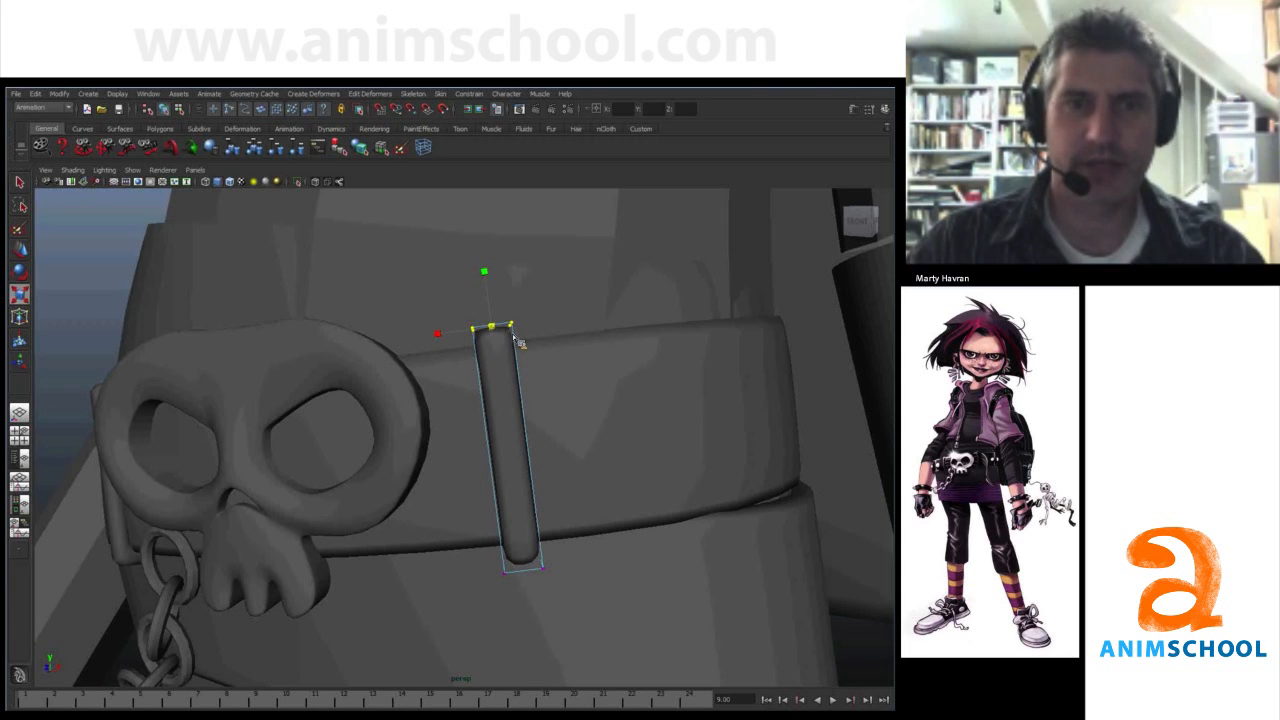
pyautogui.press('w')
pyautogui.moveTo(473, 386); pyautogui.dragTo(459, 320)
pyautogui.moveTo(546, 345); pyautogui.dragTo(523, 325)
pyautogui.moveTo(522, 592); pyautogui.dragTo(507, 568)
pyautogui.click(522, 548)
# - Select the belt loop left of the skull buckle and create a lattice around it
pyautogui.keyDown('alt'); pyautogui.moveTo(520, 448); pyautogui.dragTo(600, 434); pyautogui.keyUp('alt')
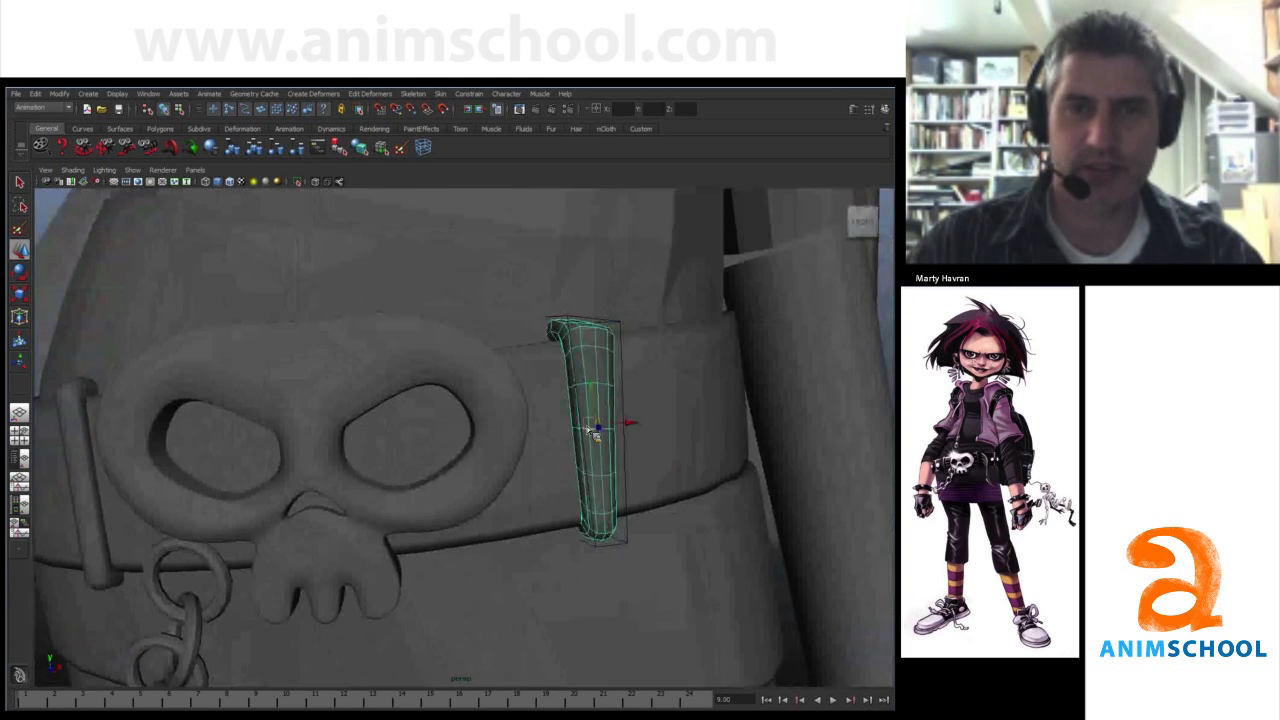
pyautogui.keyDown('alt'); pyautogui.moveTo(592, 352); pyautogui.dragTo(314, 477); pyautogui.keyUp('alt')
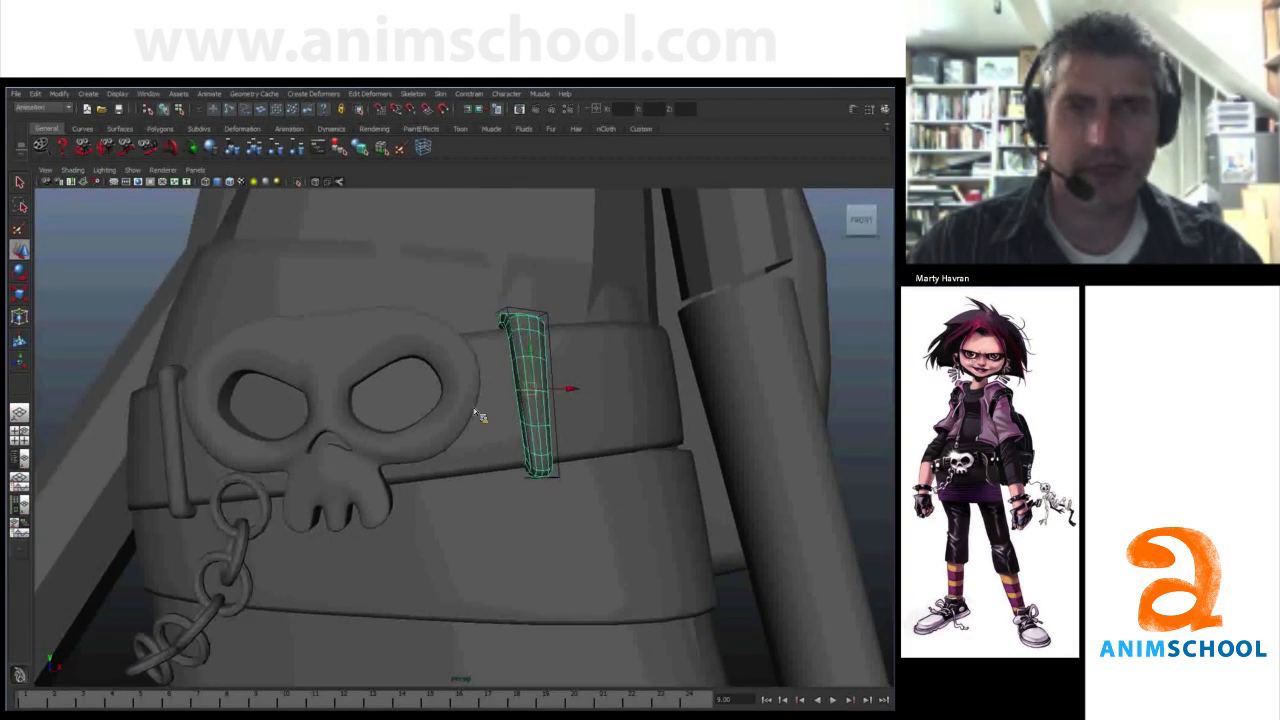
pyautogui.keyDown('alt'); pyautogui.moveTo(238, 411); pyautogui.dragTo(430, 392); pyautogui.keyUp('alt')
pyautogui.click(459, 428)
pyautogui.click(423, 148)
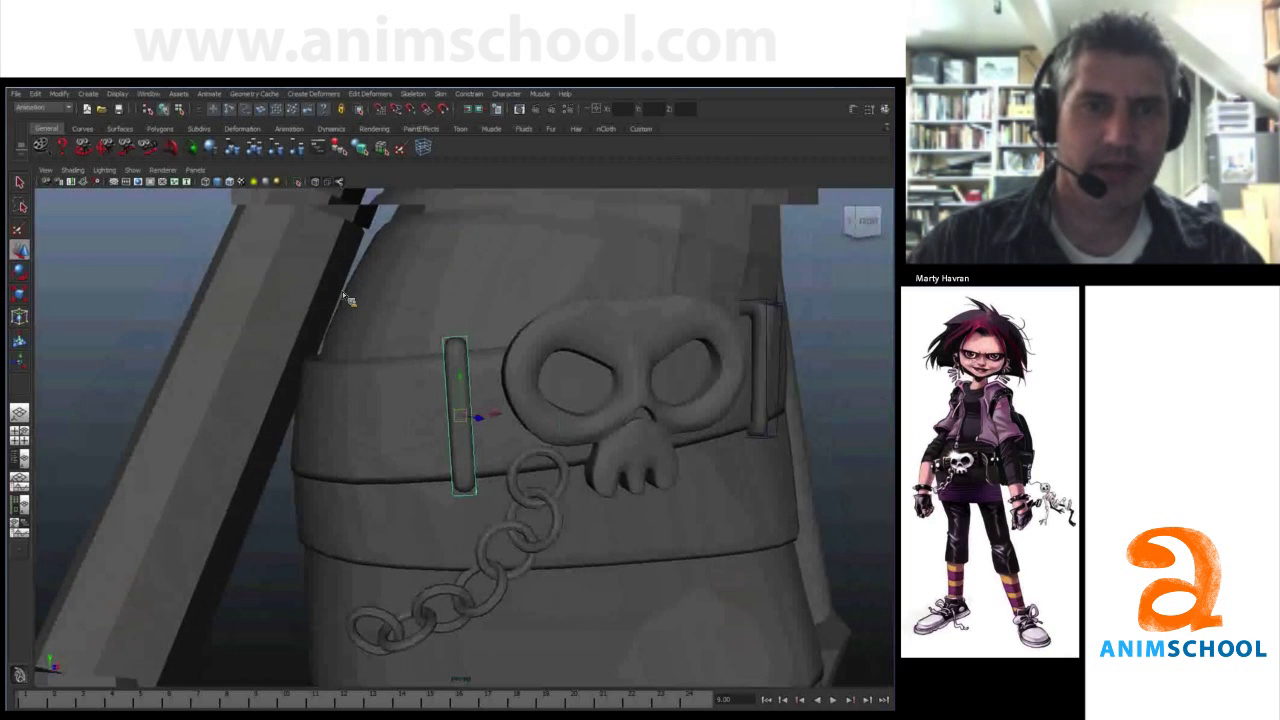
# - Move the corner lattice points of the left belt loop to tilt it and widen its upper end
pyautogui.keyDown('alt'); pyautogui.moveTo(342, 291); pyautogui.dragTo(443, 354, button='right'); pyautogui.keyUp('alt')
pyautogui.moveTo(466, 272); pyautogui.dragTo(425, 272, button='right')
pyautogui.moveTo(503, 266)
pyautogui.mouseDown()
pyautogui.moveTo(462, 284)
pyautogui.moveTo(496, 283)
pyautogui.moveTo(483, 278)
pyautogui.mouseUp()
pyautogui.moveTo(461, 557); pyautogui.dragTo(526, 448)
pyautogui.moveTo(481, 524); pyautogui.dragTo(494, 523)
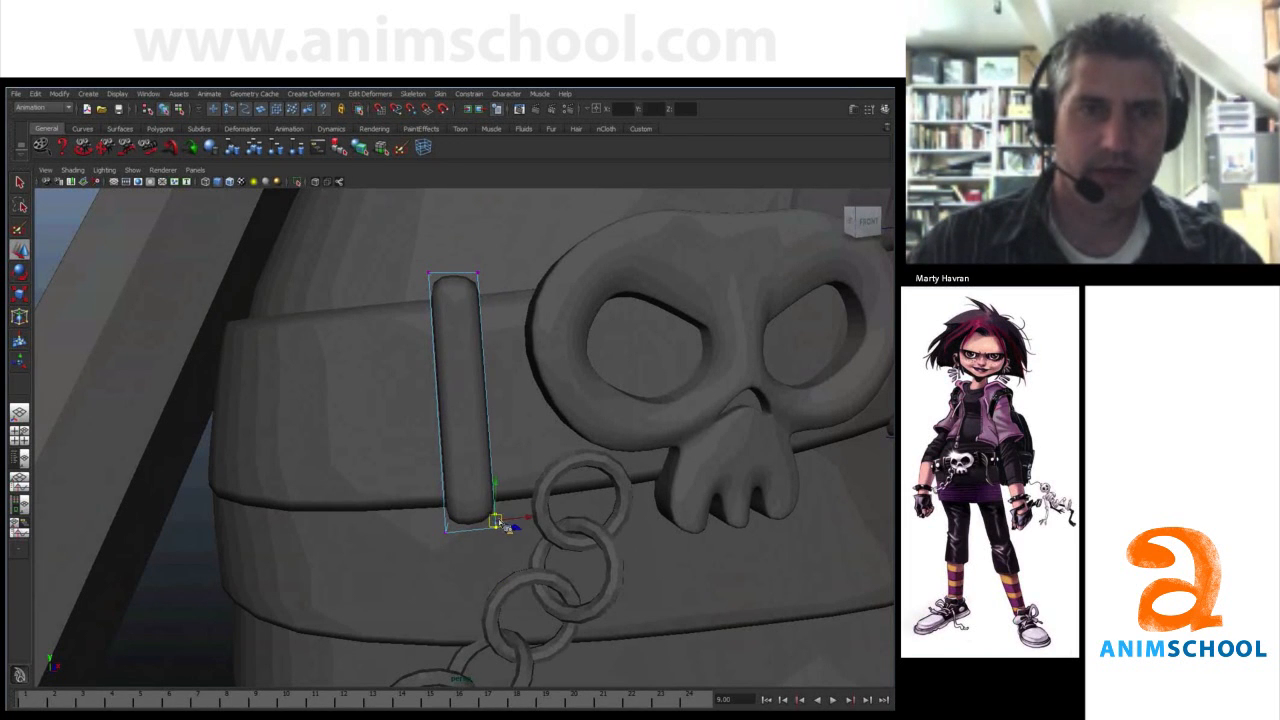
pyautogui.moveTo(422, 264); pyautogui.dragTo(424, 297)
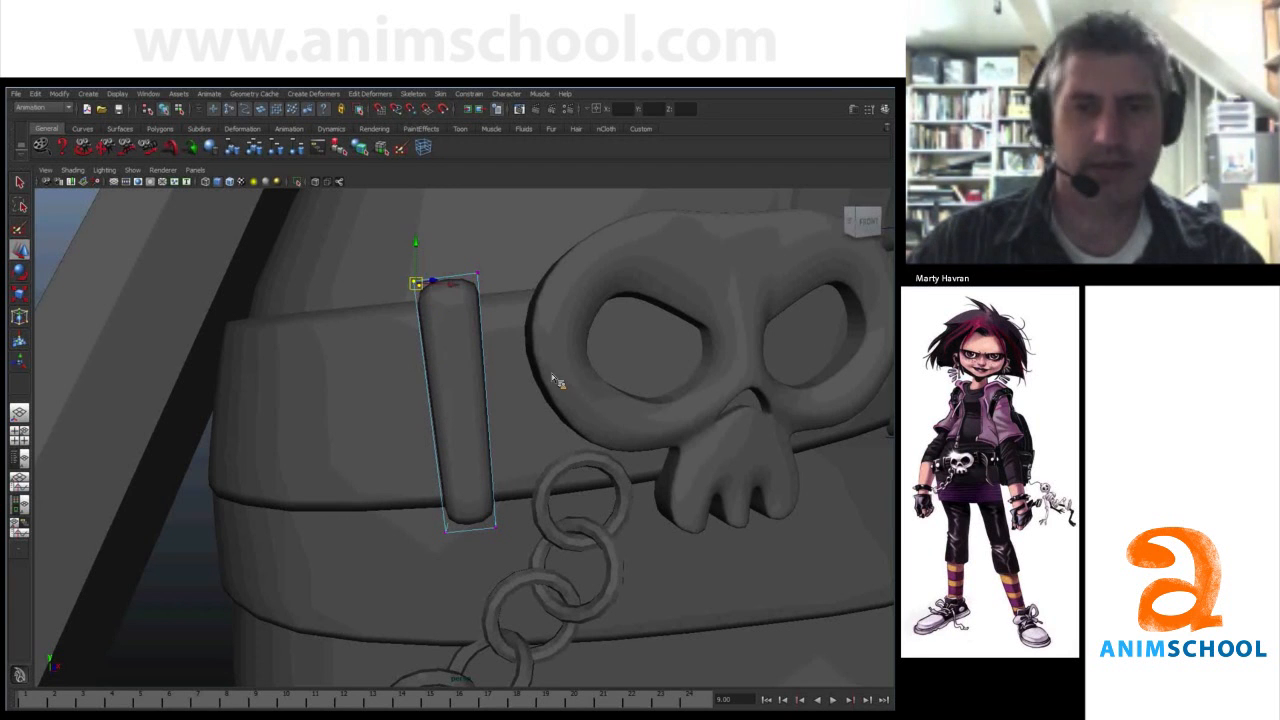
# - Select the second chain link and examine the chain hanging below the skull buckle
pyautogui.keyDown('alt'); pyautogui.moveTo(592, 454); pyautogui.dragTo(460, 326, button='middle'); pyautogui.keyUp('alt')
pyautogui.click(472, 423)
pyautogui.keyDown('alt'); pyautogui.moveTo(655, 440); pyautogui.dragTo(580, 434, button='right'); pyautogui.keyUp('alt')
pyautogui.keyDown('alt'); pyautogui.moveTo(580, 434); pyautogui.dragTo(670, 420); pyautogui.keyUp('alt')
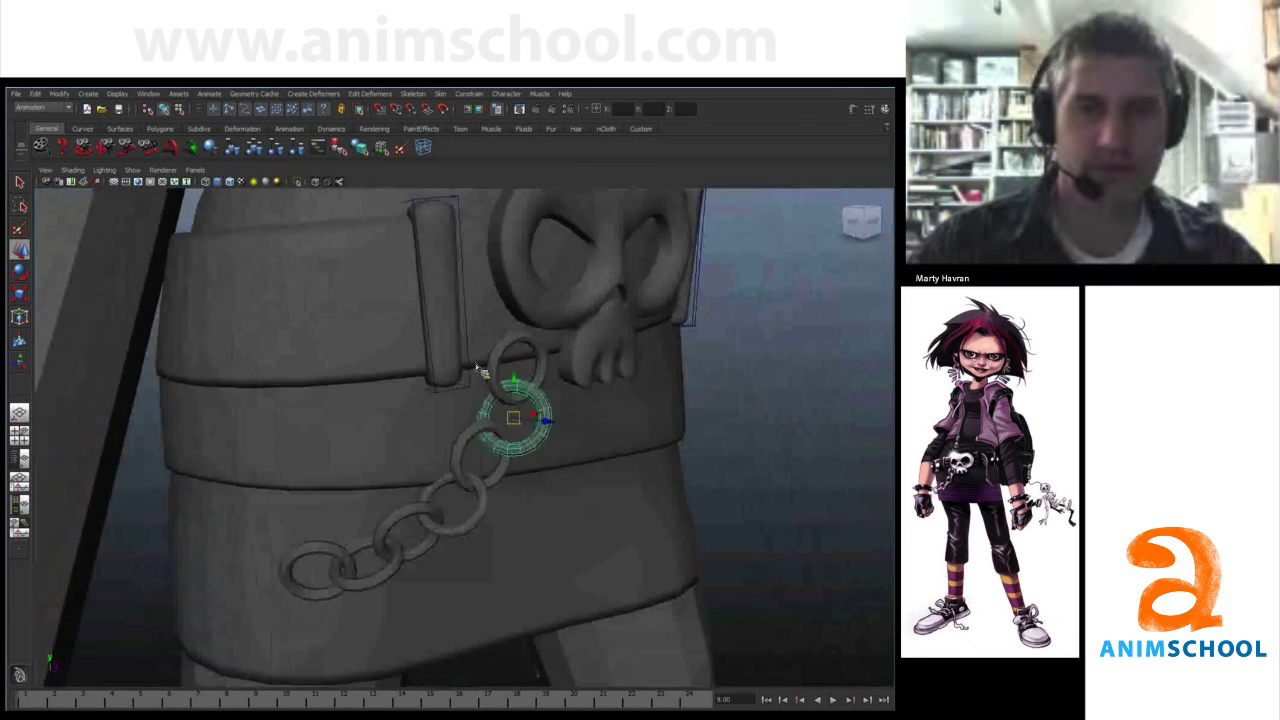
pyautogui.keyDown('alt'); pyautogui.moveTo(475, 363); pyautogui.dragTo(430, 349, button='middle'); pyautogui.keyUp('alt')
pyautogui.keyDown('alt'); pyautogui.moveTo(430, 349); pyautogui.dragTo(586, 412, button='right'); pyautogui.keyUp('alt')
pyautogui.keyDown('alt'); pyautogui.moveTo(586, 412); pyautogui.dragTo(524, 366); pyautogui.keyUp('alt')
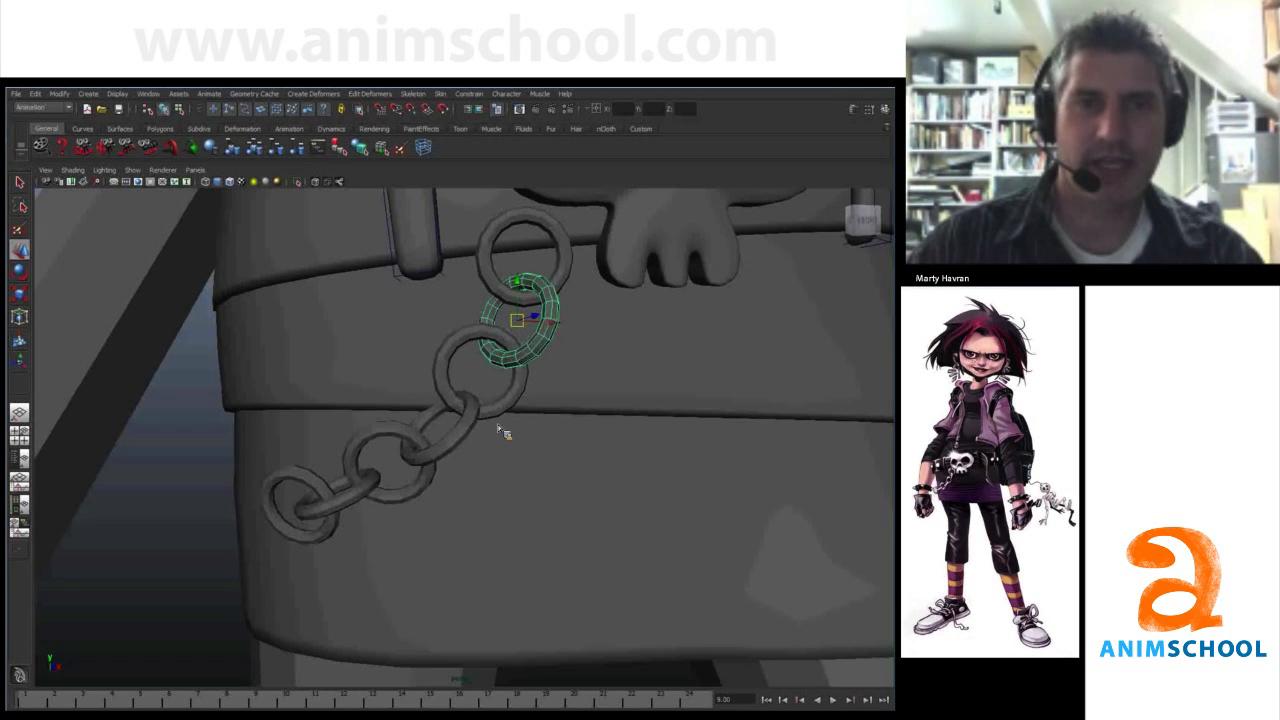
# - Select groups of vertices on the top chain link and return to object selection
pyautogui.click(492, 295)
pyautogui.keyDown('alt'); pyautogui.moveTo(492, 297); pyautogui.dragTo(480, 344); pyautogui.keyUp('alt')
pyautogui.moveTo(480, 344)
pyautogui.keyDown('alt'); pyautogui.mouseDown(button='right')
pyautogui.moveTo(497, 334)
pyautogui.moveTo(462, 334)
pyautogui.mouseUp(button='right'); pyautogui.keyUp('alt')
pyautogui.moveTo(450, 261); pyautogui.dragTo(541, 377)
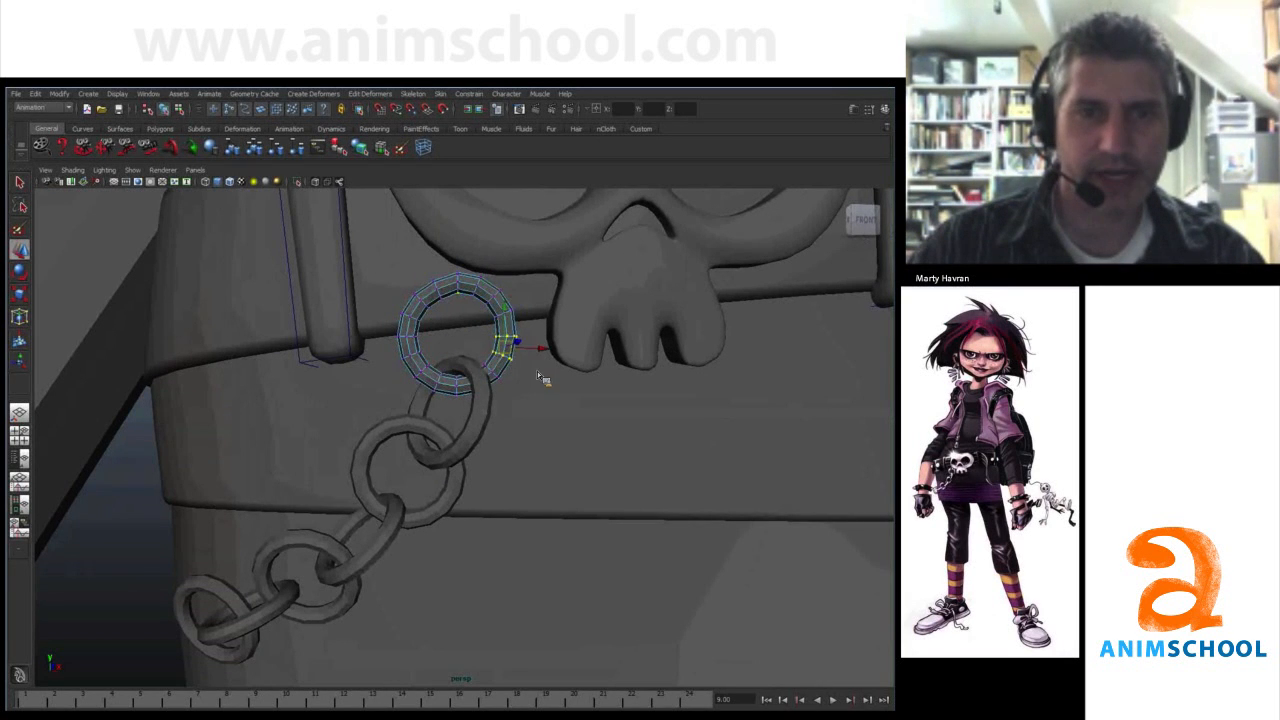
pyautogui.moveTo(427, 275); pyautogui.dragTo(446, 312)
pyautogui.press('F8')
# - Select the individual chain links in turn to examine how the chain is built
pyautogui.click(440, 367)
pyautogui.click(437, 381)
pyautogui.click(483, 431)
pyautogui.keyDown('alt'); pyautogui.moveTo(484, 434); pyautogui.dragTo(456, 413); pyautogui.keyUp('alt')
pyautogui.press('F8')
pyautogui.press('F8')
pyautogui.click(506, 359)
pyautogui.click(452, 414)
pyautogui.keyDown('alt'); pyautogui.moveTo(452, 414); pyautogui.dragTo(366, 406, button='right'); pyautogui.keyUp('alt')
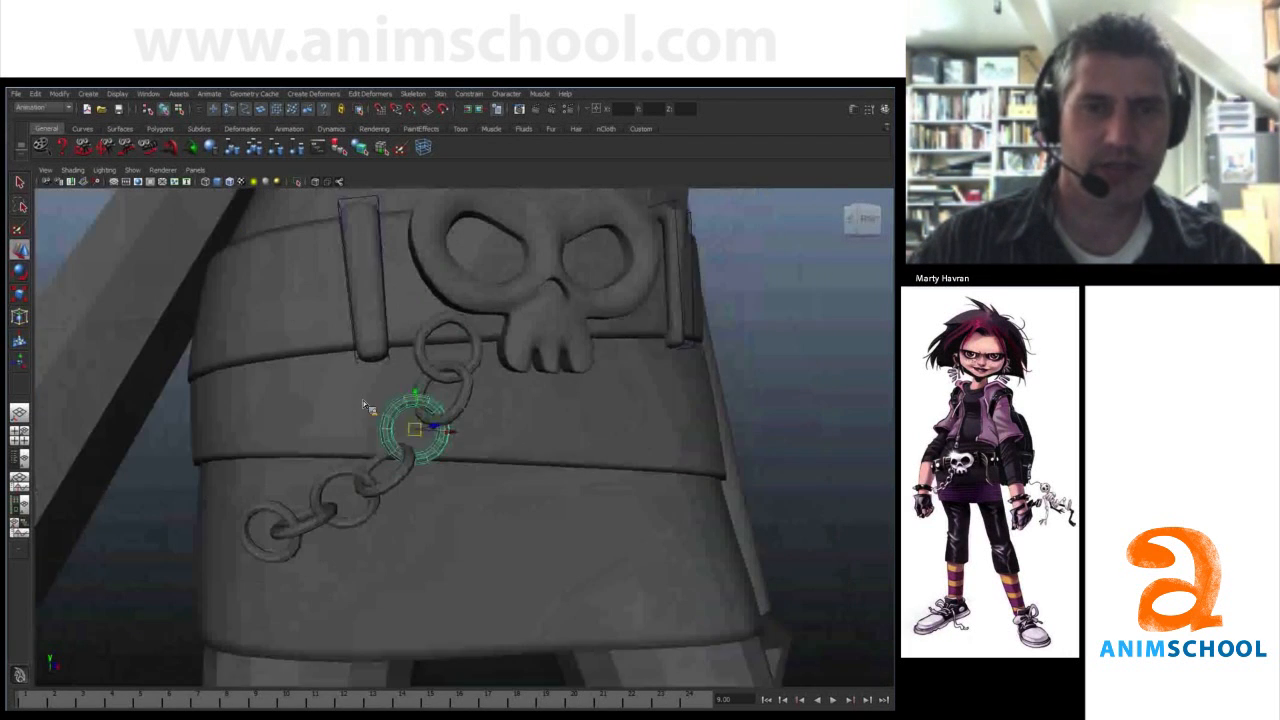
# - Select the cloth band below the belt and examine its shape from the front and from above
pyautogui.keyDown('alt'); pyautogui.moveTo(420, 427); pyautogui.dragTo(443, 434); pyautogui.keyUp('alt')
pyautogui.click(543, 460)
pyautogui.keyDown('alt'); pyautogui.moveTo(556, 474); pyautogui.dragTo(786, 483); pyautogui.keyUp('alt')
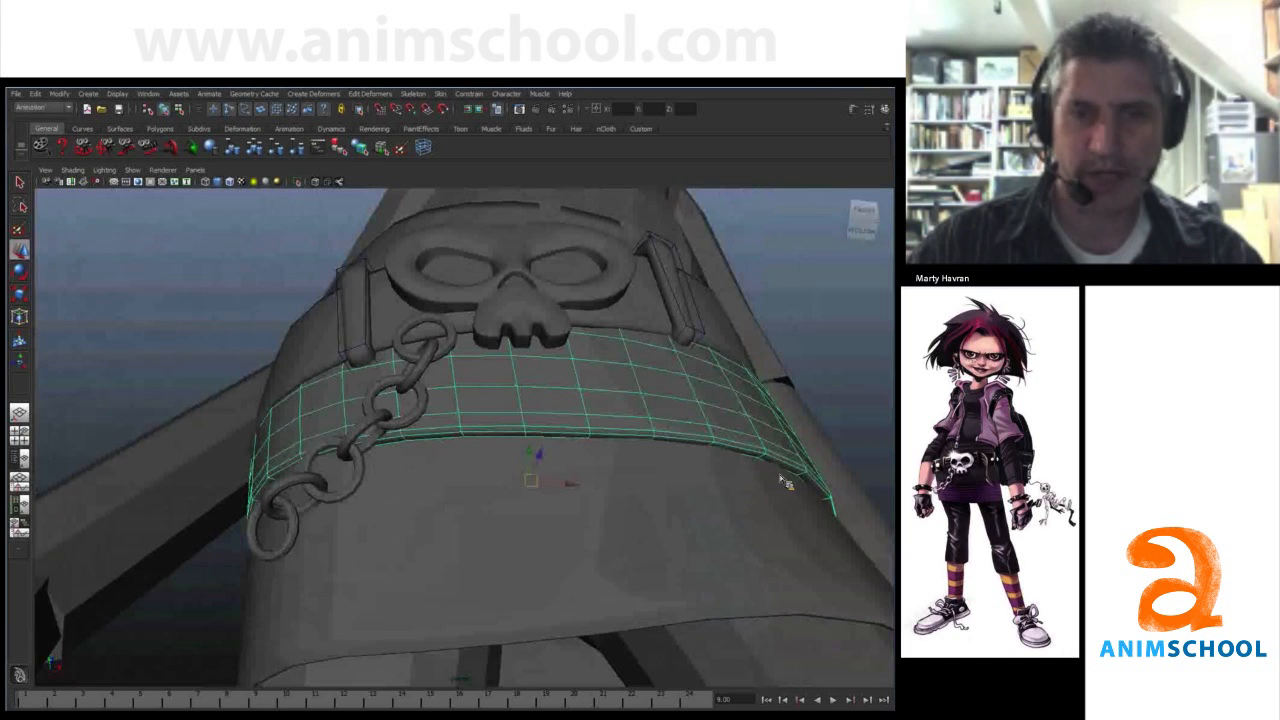
pyautogui.keyDown('alt'); pyautogui.moveTo(546, 451); pyautogui.dragTo(479, 411); pyautogui.keyUp('alt')
pyautogui.keyDown('alt'); pyautogui.moveTo(586, 386); pyautogui.dragTo(718, 385); pyautogui.keyUp('alt')
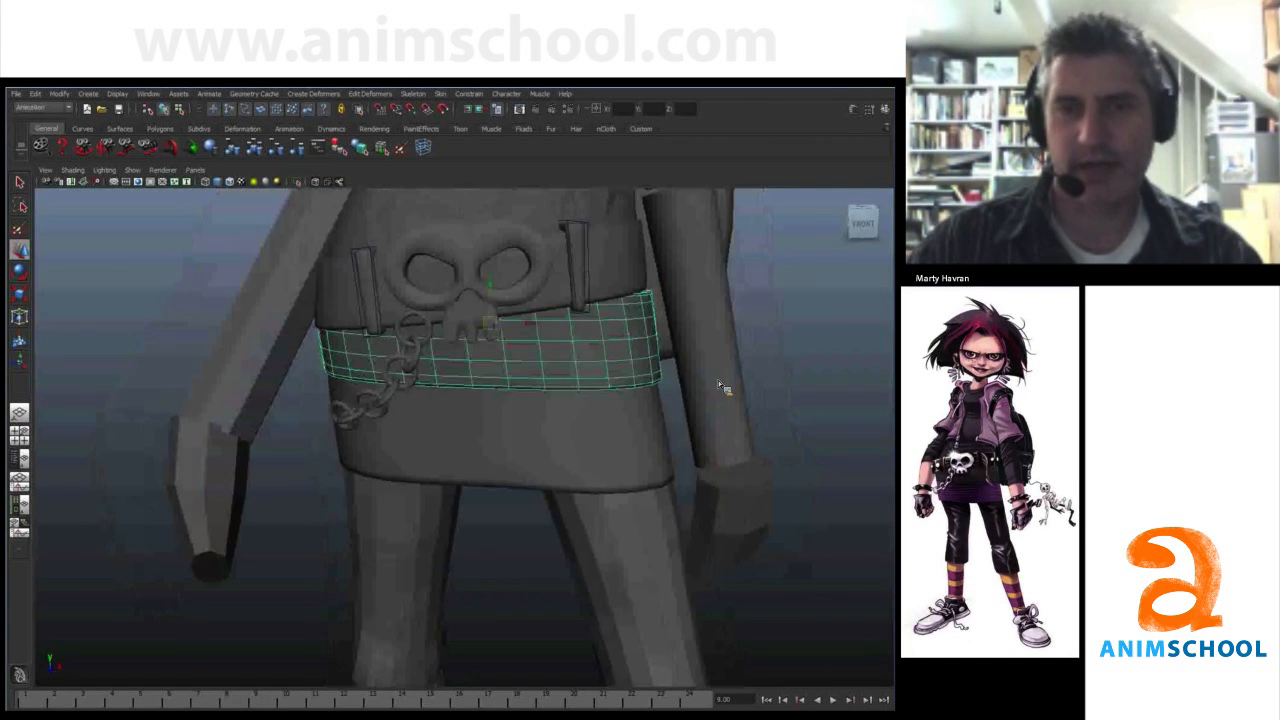
pyautogui.keyDown('alt'); pyautogui.moveTo(510, 457); pyautogui.dragTo(553, 440); pyautogui.keyUp('alt')
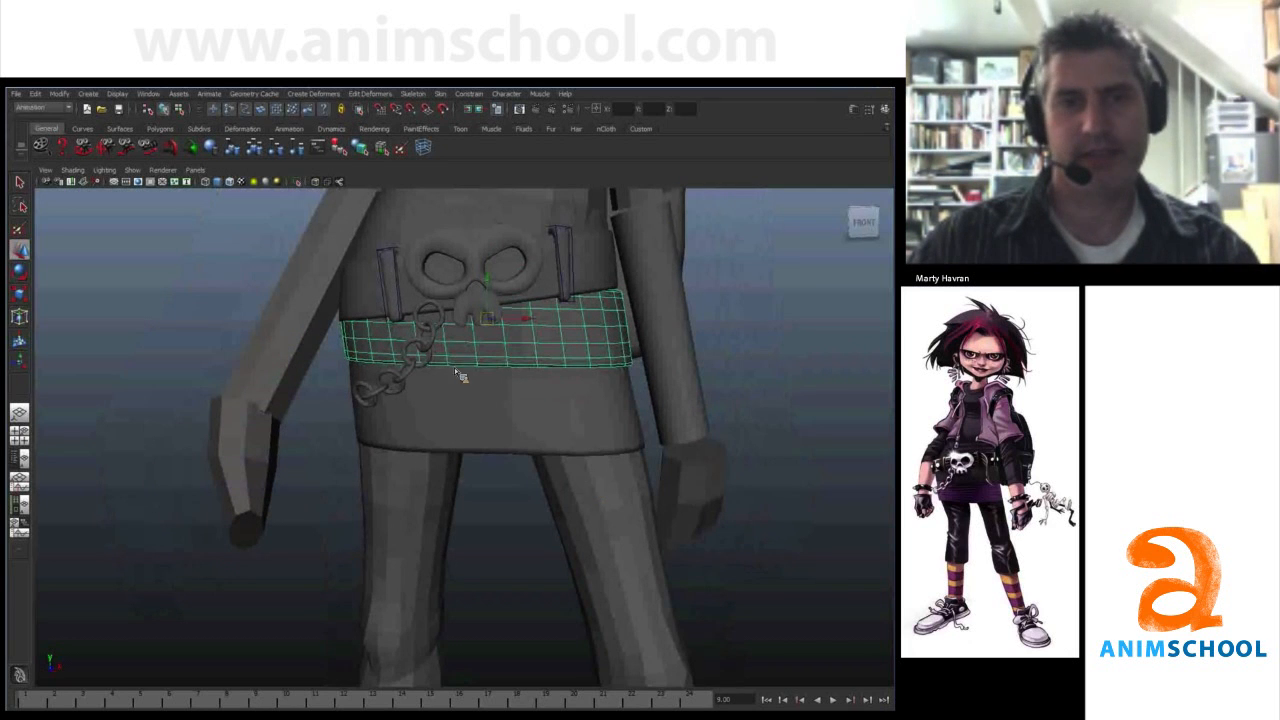
# - Add a lattice around the belt, slightly reduce the height of its right end, and select its upper left points for moving
pyautogui.keyDown('alt'); pyautogui.moveTo(522, 361); pyautogui.dragTo(480, 215); pyautogui.keyUp('alt')
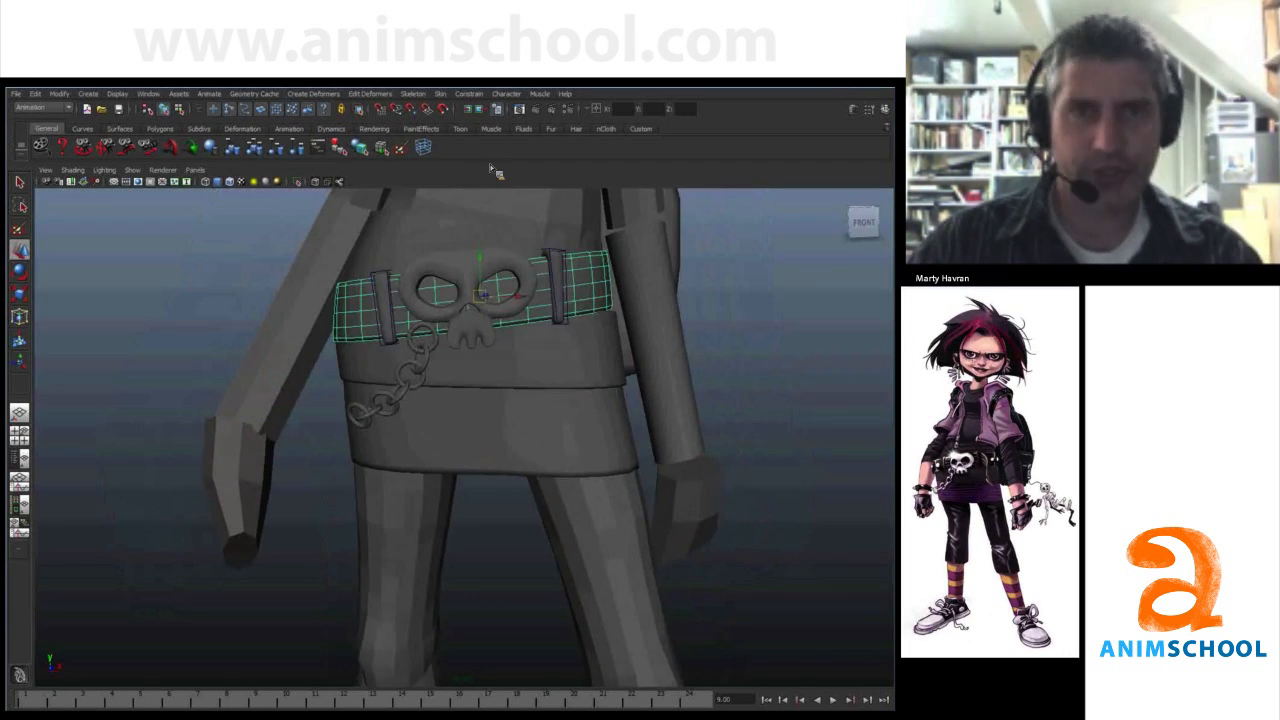
pyautogui.click(423, 147)
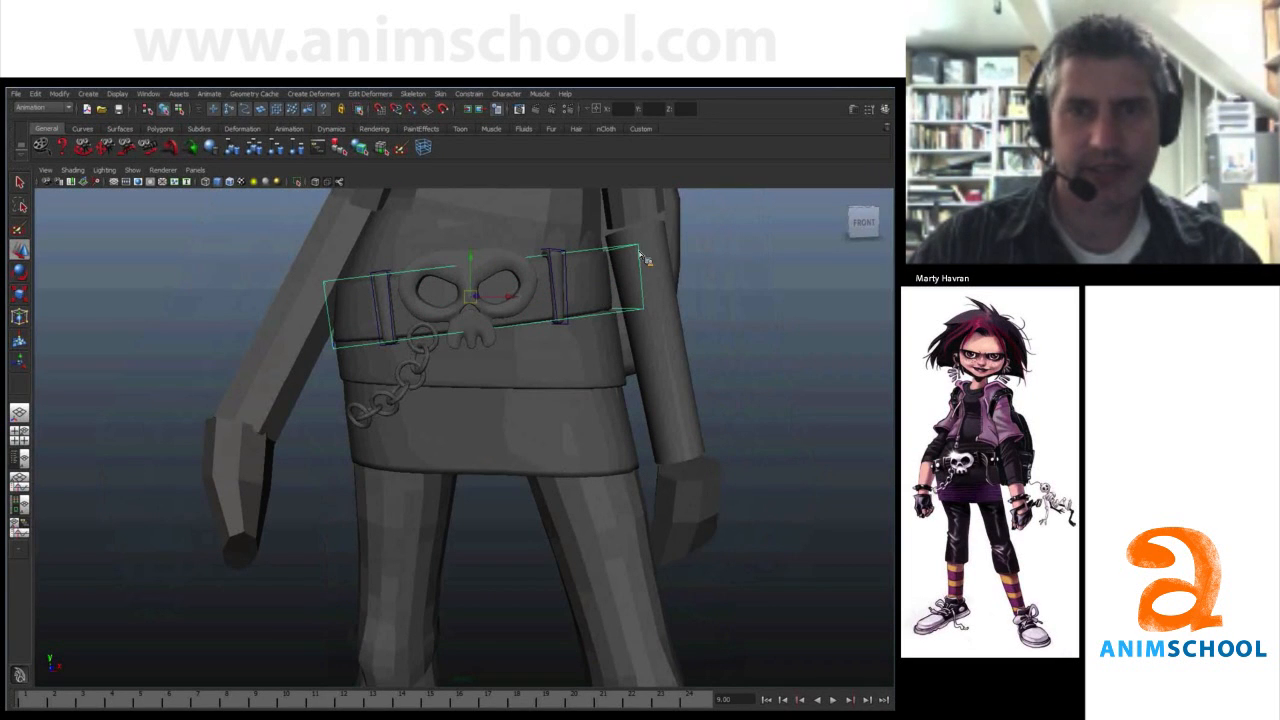
pyautogui.moveTo(633, 250); pyautogui.dragTo(606, 246, button='right')
pyautogui.moveTo(610, 234); pyautogui.dragTo(687, 353)
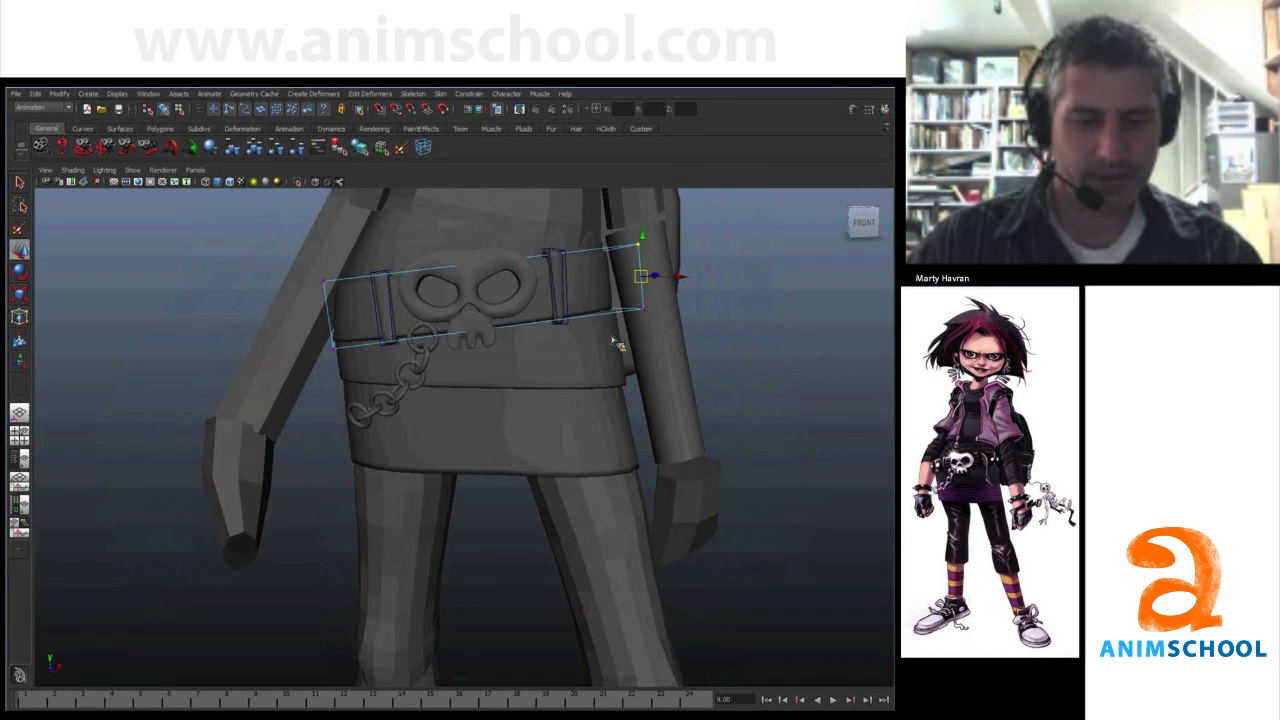
pyautogui.press('r')
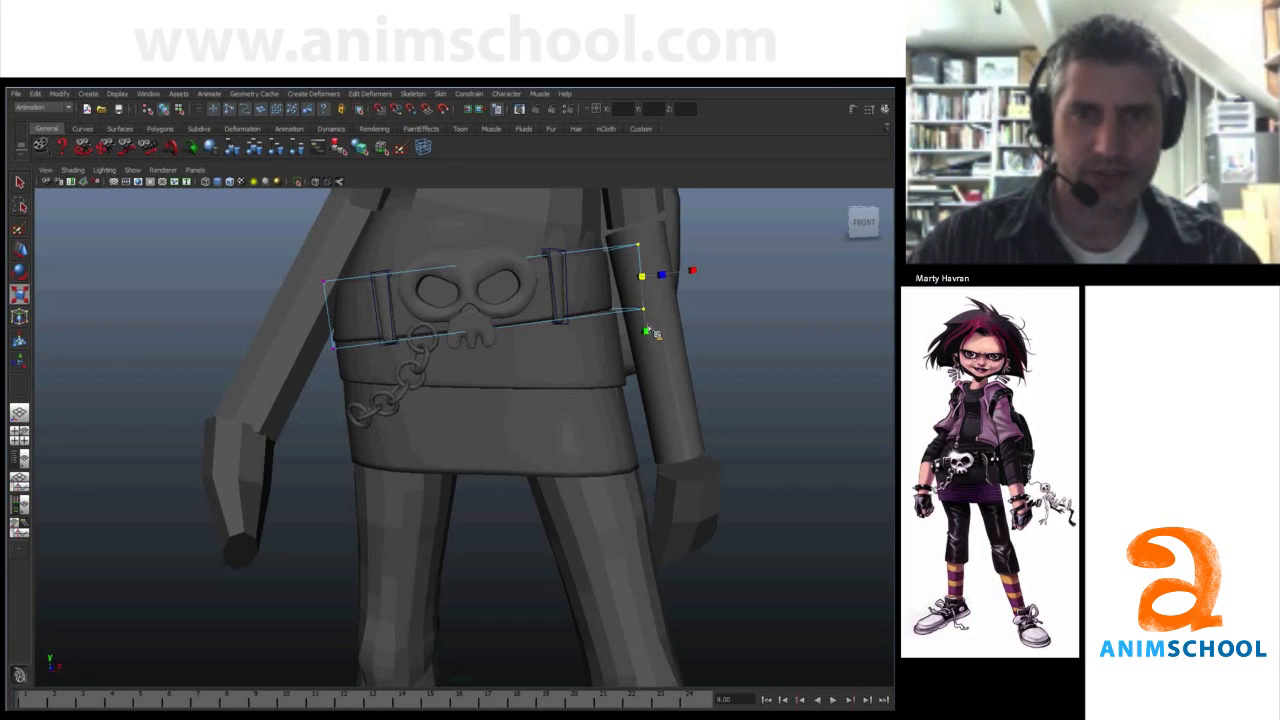
pyautogui.moveTo(647, 325); pyautogui.dragTo(646, 312)
pyautogui.moveTo(293, 256); pyautogui.dragTo(336, 295)
pyautogui.press('w')
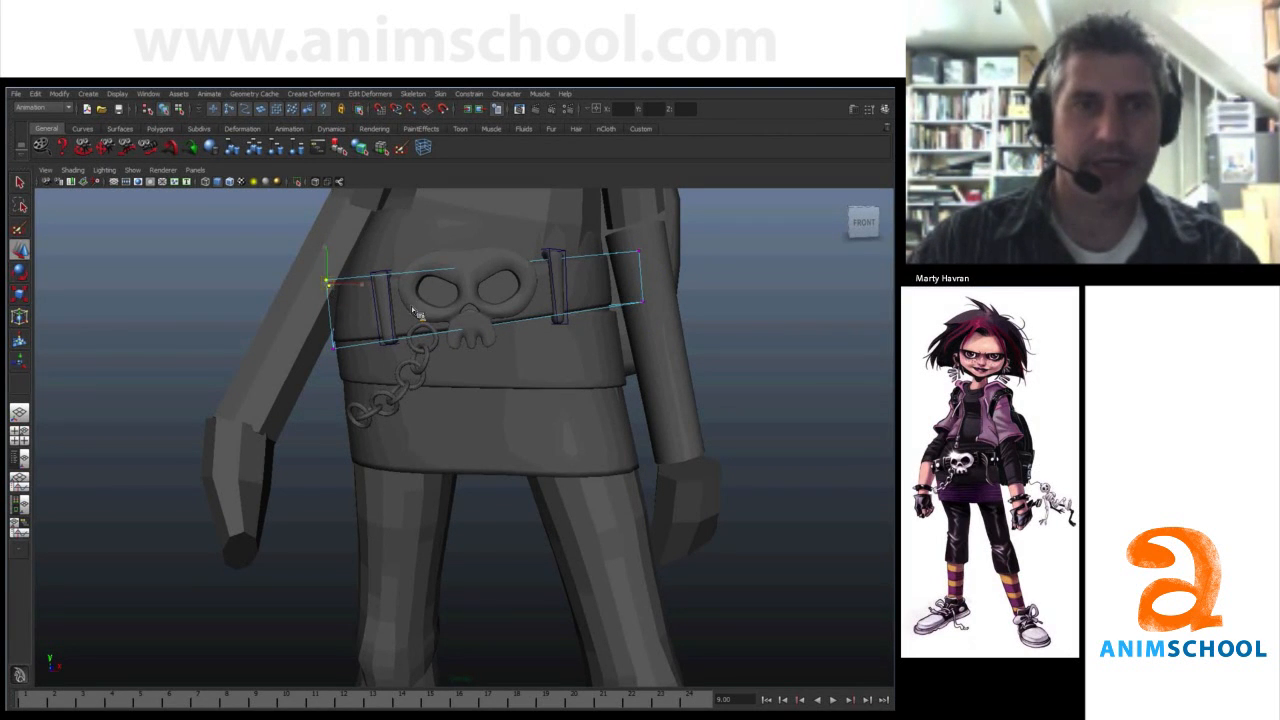
# - Select the cloth band below the belt and examine how it sits on the hips
pyautogui.click(598, 354)
pyautogui.keyDown('alt'); pyautogui.moveTo(603, 357); pyautogui.dragTo(566, 329, button='middle'); pyautogui.keyUp('alt')
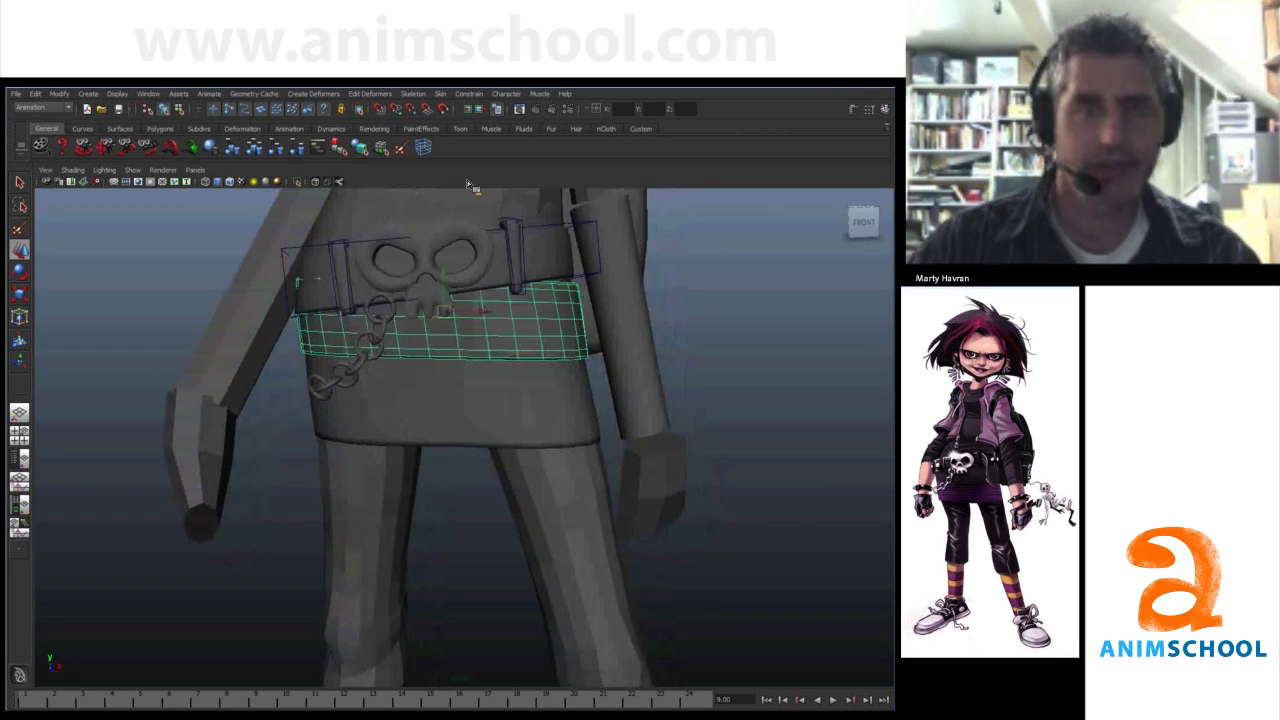
pyautogui.keyDown('alt'); pyautogui.moveTo(467, 183); pyautogui.dragTo(452, 160, button='right'); pyautogui.keyUp('alt')
pyautogui.keyDown('alt'); pyautogui.moveTo(457, 390); pyautogui.dragTo(453, 360); pyautogui.keyUp('alt')
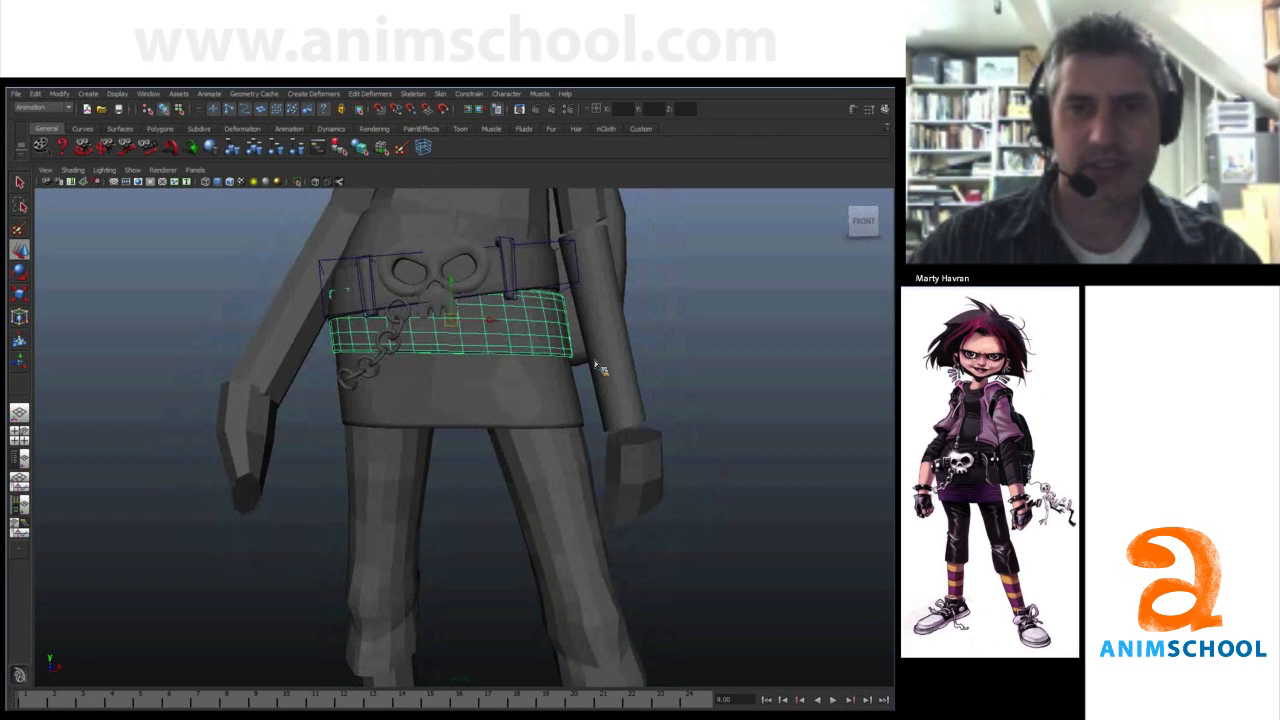
# - Add a lattice around the cloth band below the belt and slightly raise its lower right points
pyautogui.press('F9')
pyautogui.keyDown('alt'); pyautogui.moveTo(631, 414); pyautogui.dragTo(636, 415); pyautogui.keyUp('alt')
pyautogui.moveTo(543, 342); pyautogui.dragTo(588, 379)
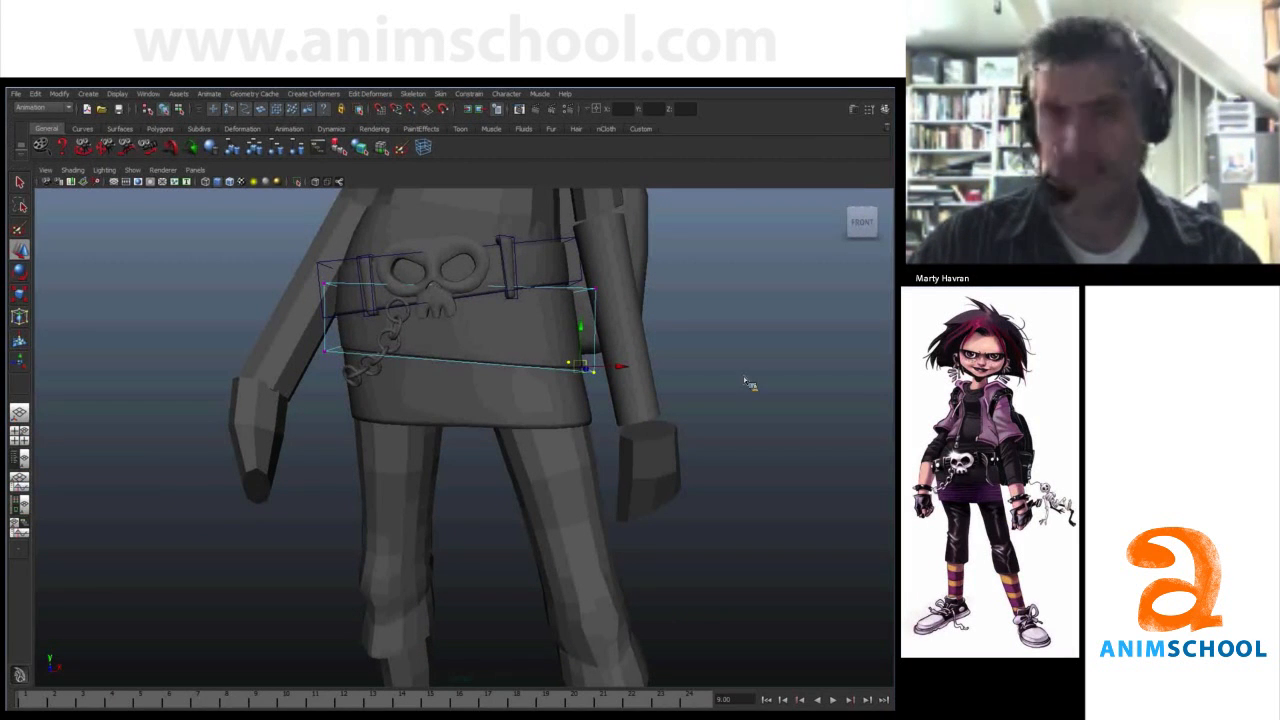
pyautogui.scroll(1, 743, 376)
pyautogui.moveTo(586, 364); pyautogui.dragTo(586, 361)
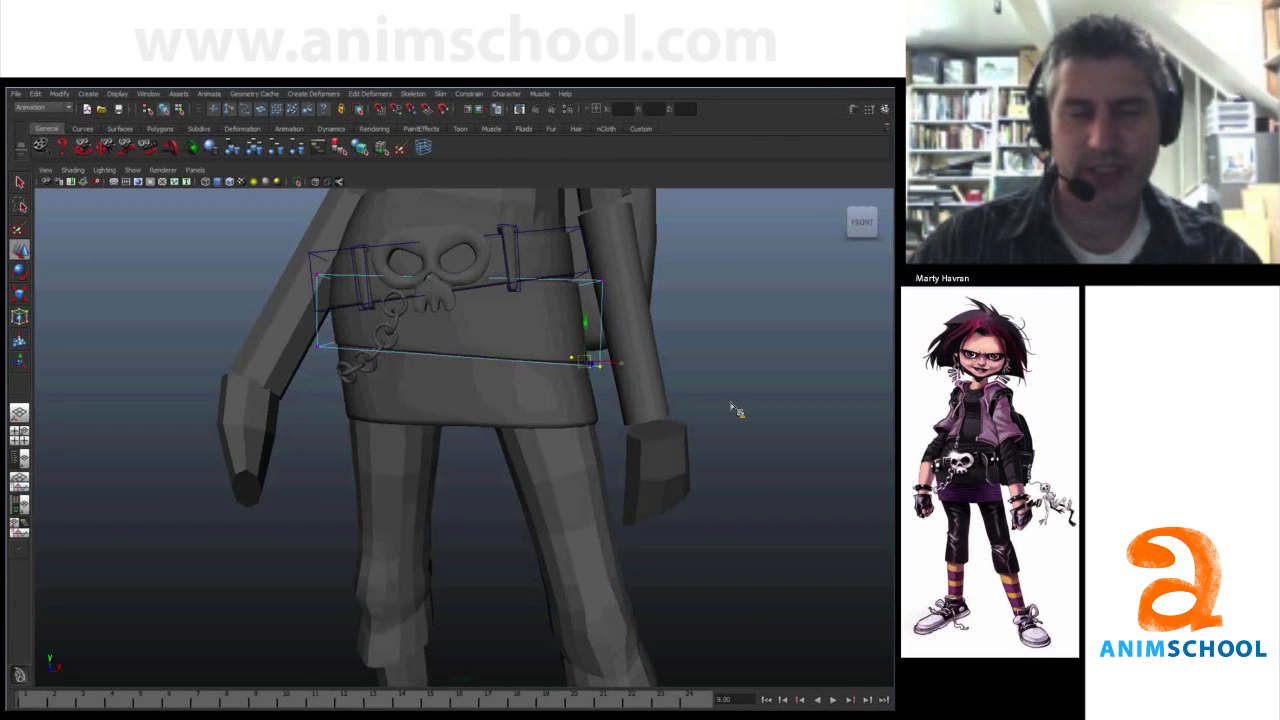
pyautogui.keyDown('alt'); pyautogui.moveTo(731, 402); pyautogui.dragTo(735, 402); pyautogui.keyUp('alt')
# - Select the cloth band and add the delete-history command to the shelf as a shortcut
pyautogui.click(597, 352)
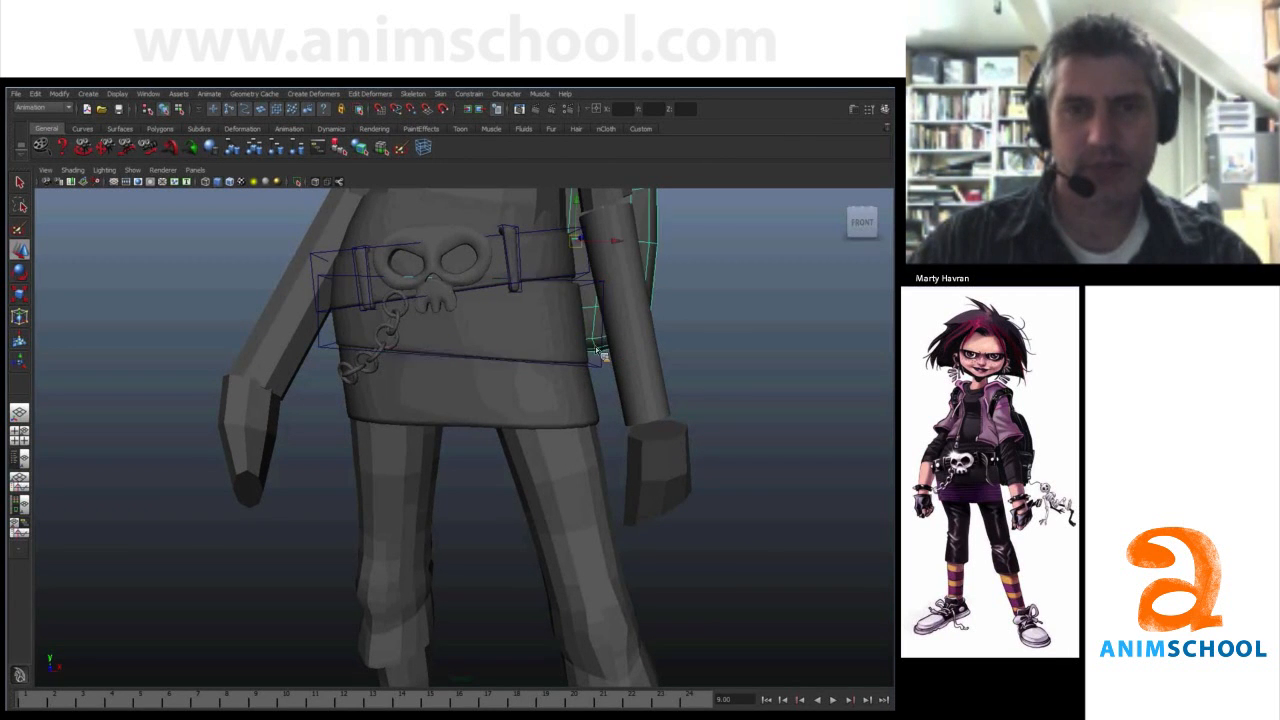
pyautogui.click(570, 356)
pyautogui.click(35, 94)
pyautogui.moveTo(140, 230)
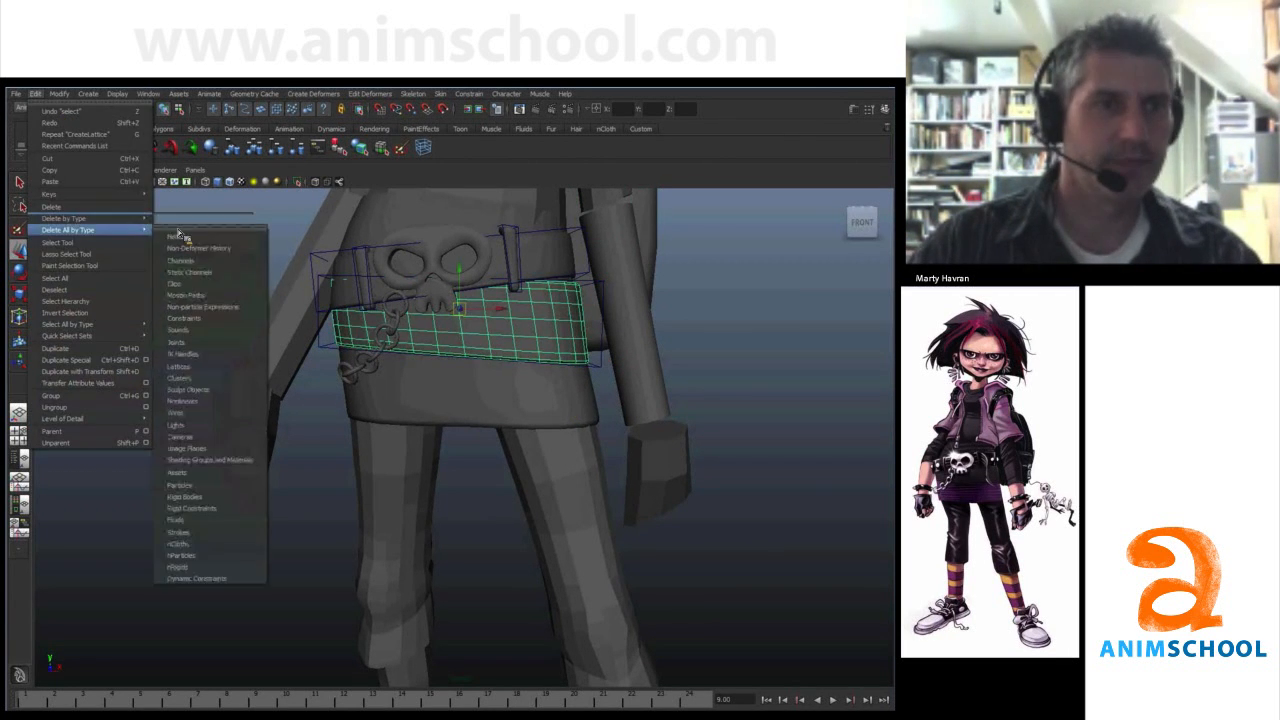
pyautogui.click(373, 307)
# - Adjust the lower corner points of the cloth band's lattice from behind so the band follows the hips
pyautogui.keyDown('alt'); pyautogui.moveTo(373, 307); pyautogui.dragTo(392, 274); pyautogui.keyUp('alt')
pyautogui.click(311, 344)
pyautogui.moveTo(310, 344); pyautogui.dragTo(295, 340, button='right')
pyautogui.click(315, 320)
pyautogui.moveTo(315, 320); pyautogui.dragTo(316, 311)
pyautogui.click(542, 324)
pyautogui.moveTo(542, 324); pyautogui.dragTo(505, 336)
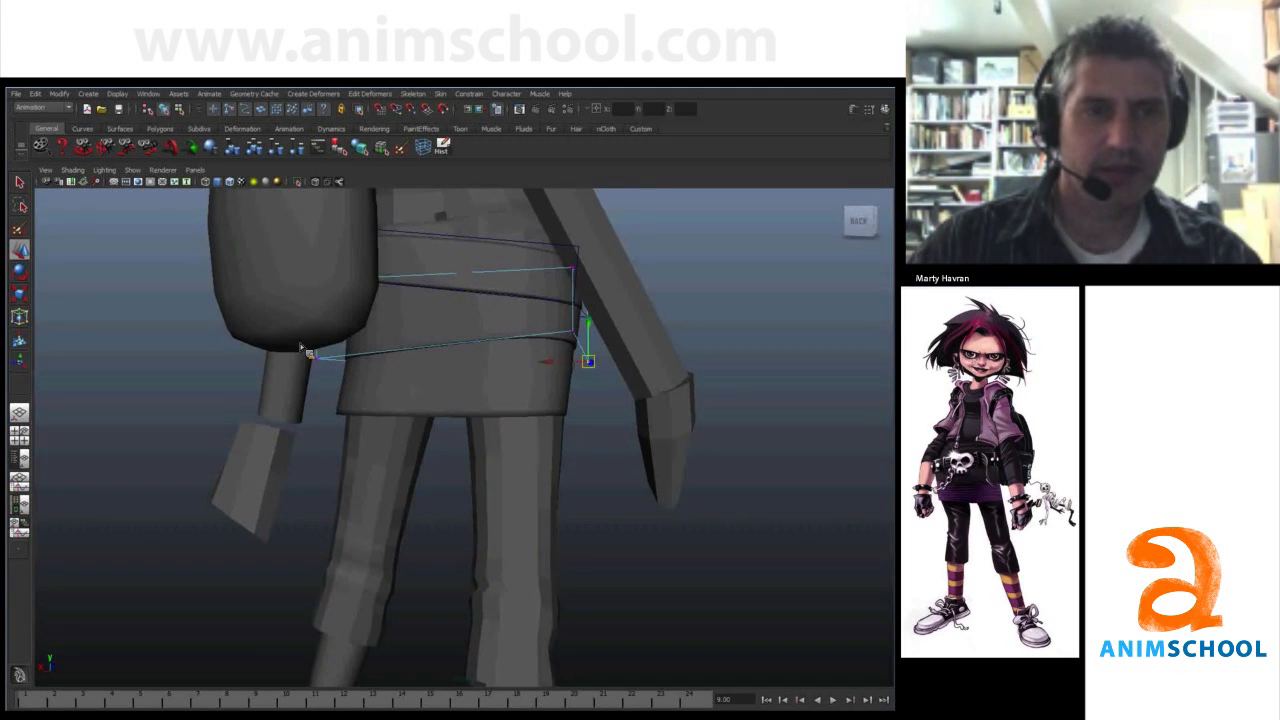
# - Add a lattice around the skirt, set its S divisions to 3 and switch to its lattice points
pyautogui.click(503, 410)
pyautogui.moveTo(503, 410)
pyautogui.keyDown('alt'); pyautogui.mouseDown()
pyautogui.moveTo(594, 405)
pyautogui.moveTo(274, 383)
pyautogui.moveTo(440, 409)
pyautogui.moveTo(422, 350)
pyautogui.moveTo(490, 397)
pyautogui.mouseUp(); pyautogui.keyUp('alt')
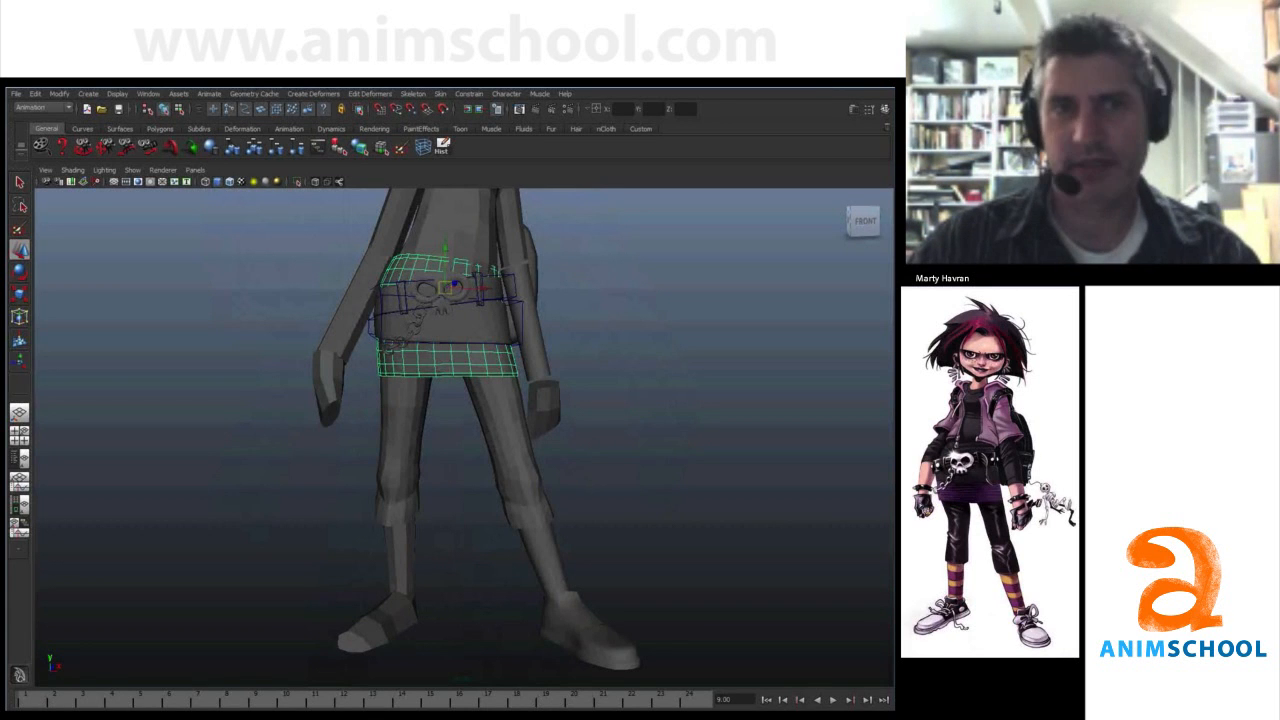
pyautogui.click(530, 375)
pyautogui.keyDown('alt'); pyautogui.moveTo(518, 384); pyautogui.dragTo(488, 386); pyautogui.keyUp('alt')
pyautogui.click(160, 94)
pyautogui.moveTo(118, 94)
pyautogui.moveTo(138, 134)
pyautogui.click(244, 270)
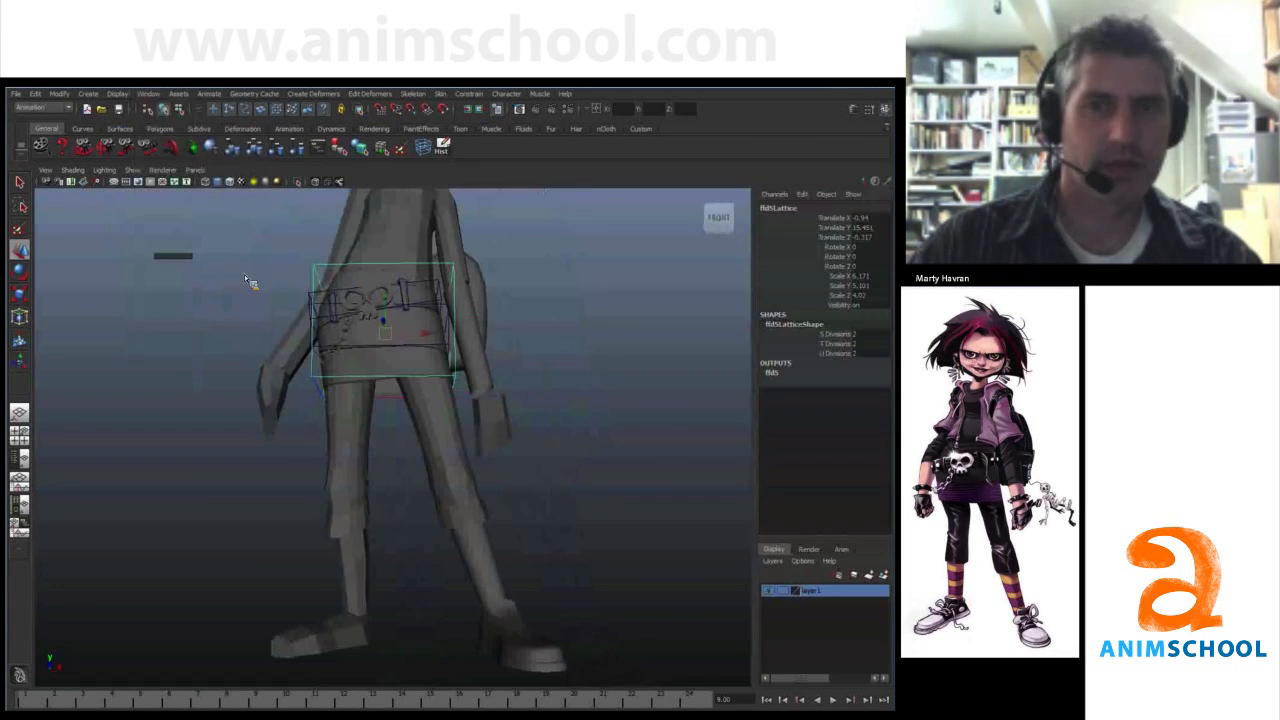
pyautogui.moveTo(400, 408); pyautogui.dragTo(389, 371, button='right')
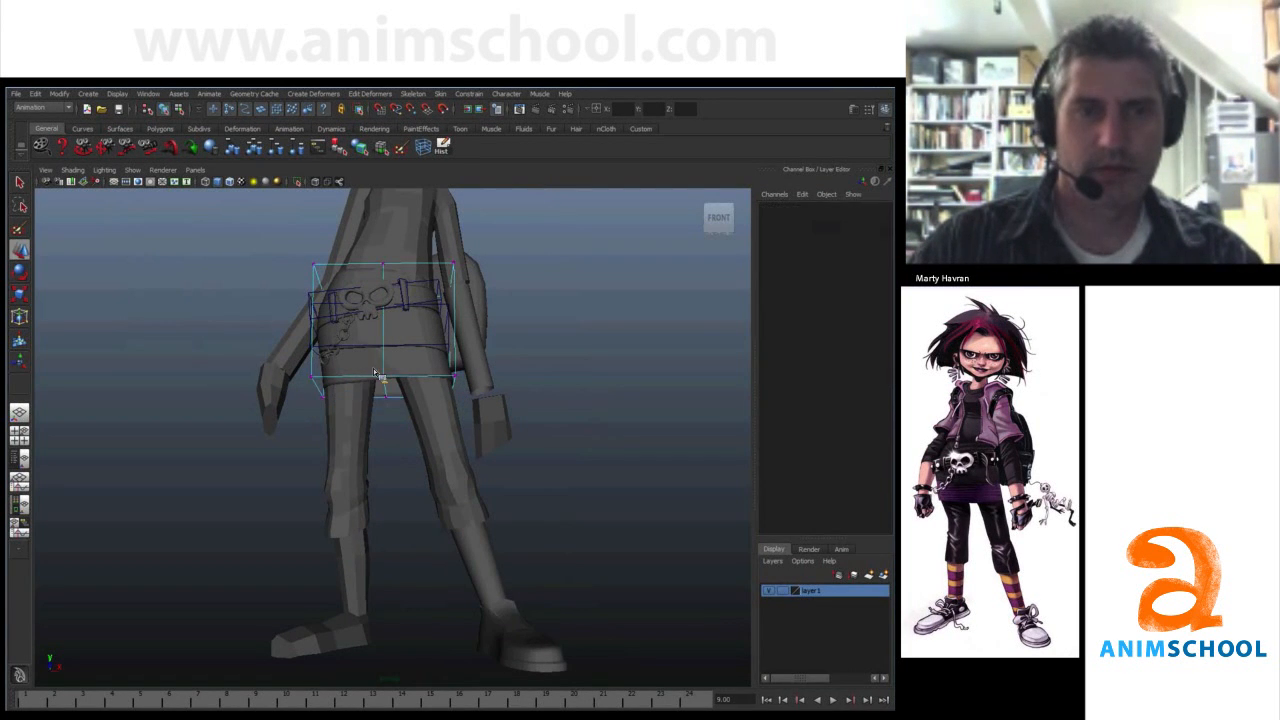
# - Pull down the skirt lattice's lower middle point at the front and select a lower corner point at the back
pyautogui.keyDown('alt'); pyautogui.moveTo(393, 365); pyautogui.dragTo(395, 355); pyautogui.keyUp('alt')
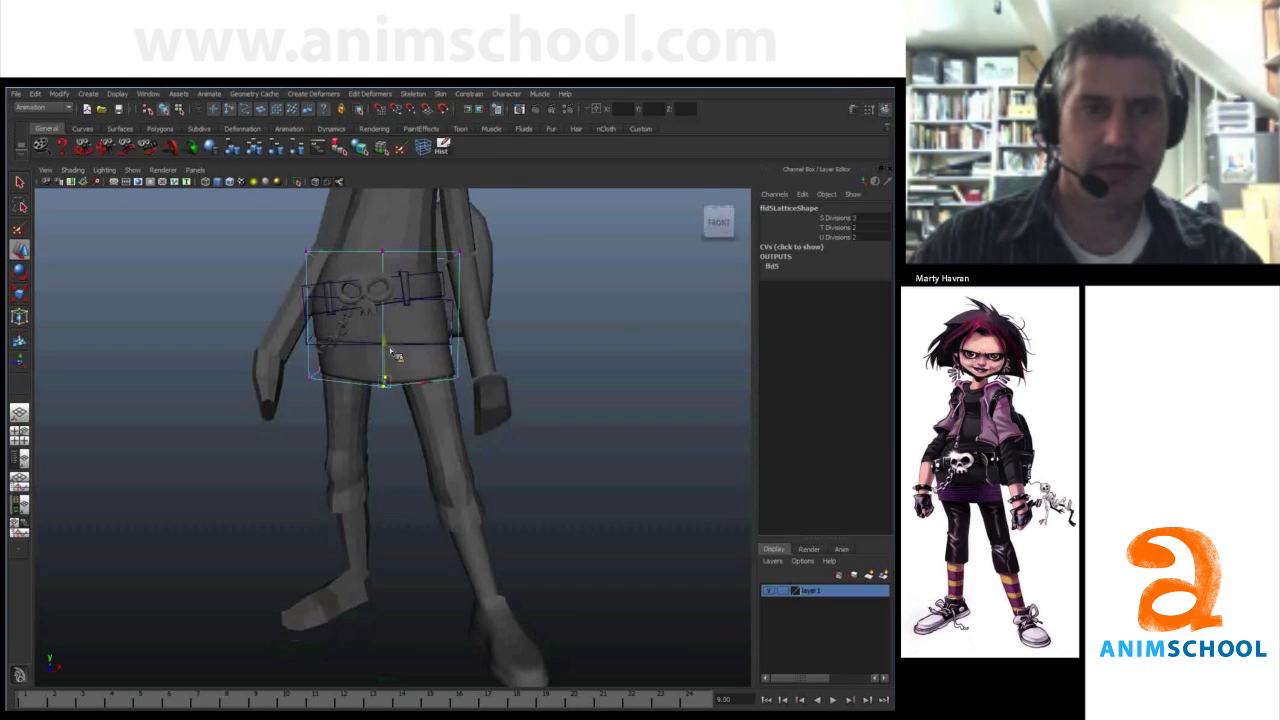
pyautogui.keyDown('alt'); pyautogui.moveTo(490, 391); pyautogui.dragTo(408, 376); pyautogui.keyUp('alt')
pyautogui.moveTo(280, 371); pyautogui.dragTo(306, 389)
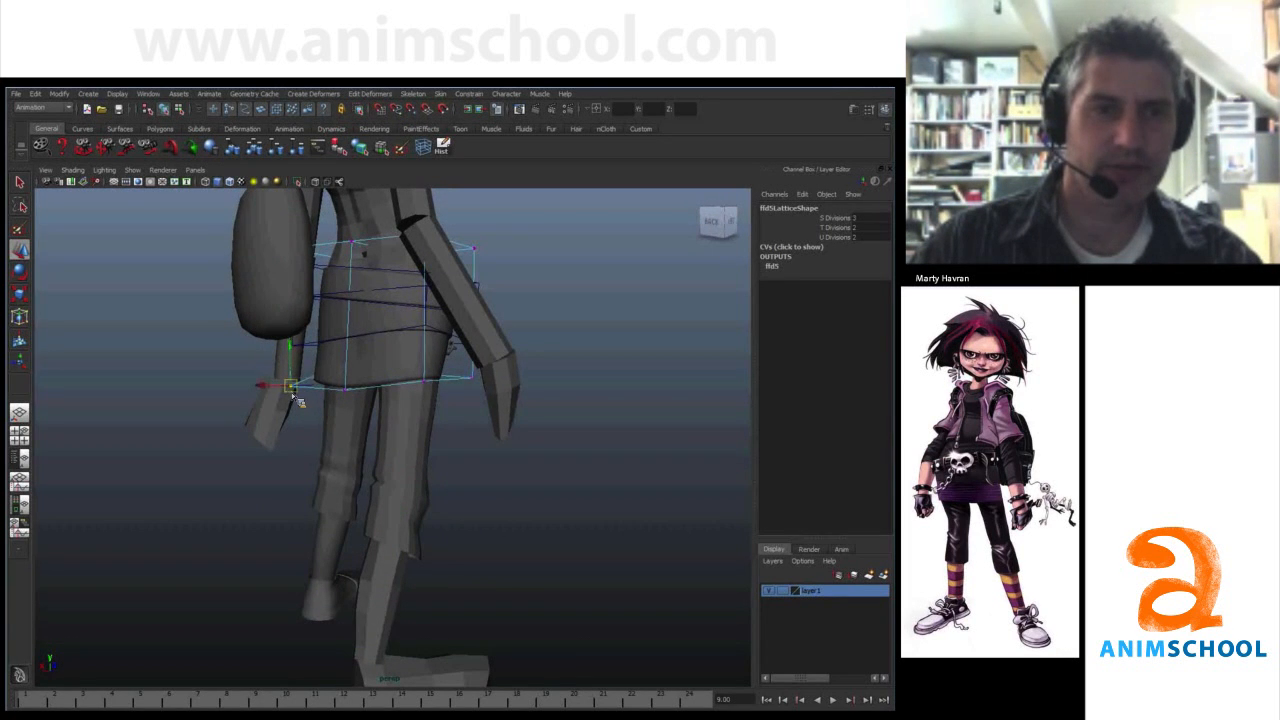
# - Reselect the skirt lattice and raise its lower corner point on the character's right side from behind
pyautogui.keyDown('alt'); pyautogui.moveTo(395, 373); pyautogui.dragTo(458, 374); pyautogui.keyUp('alt')
pyautogui.click(458, 374)
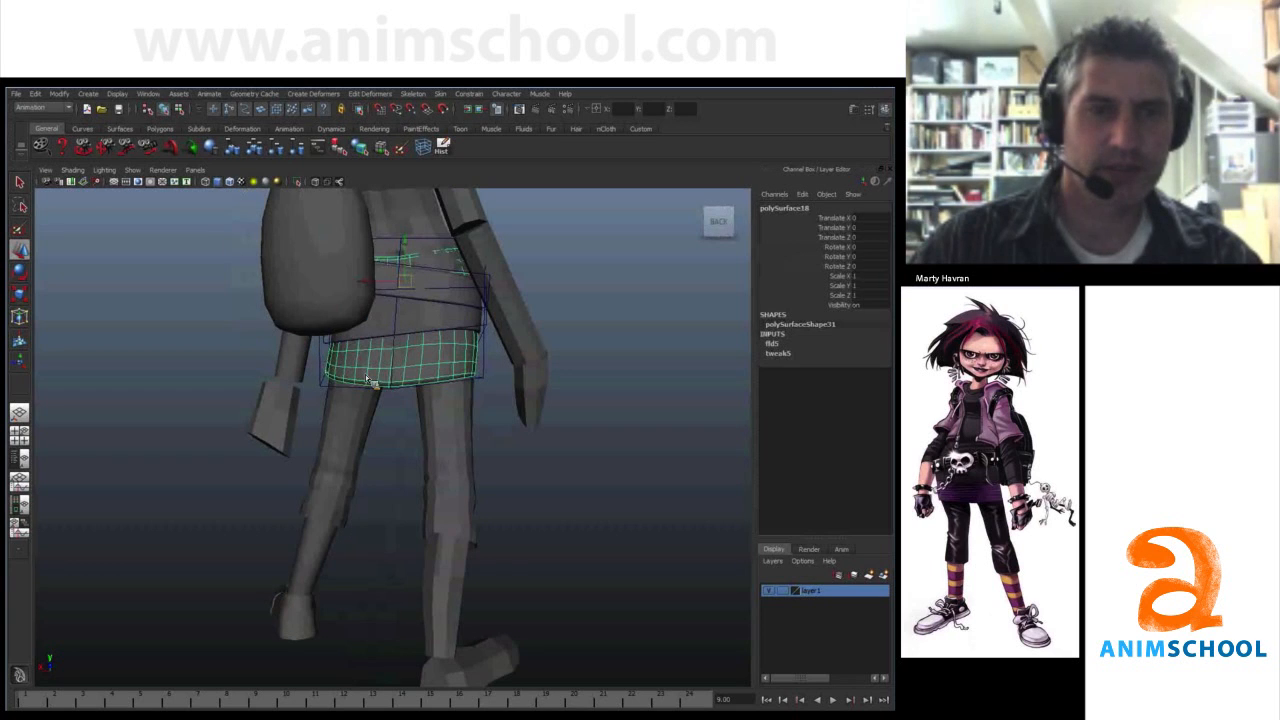
pyautogui.click(484, 374)
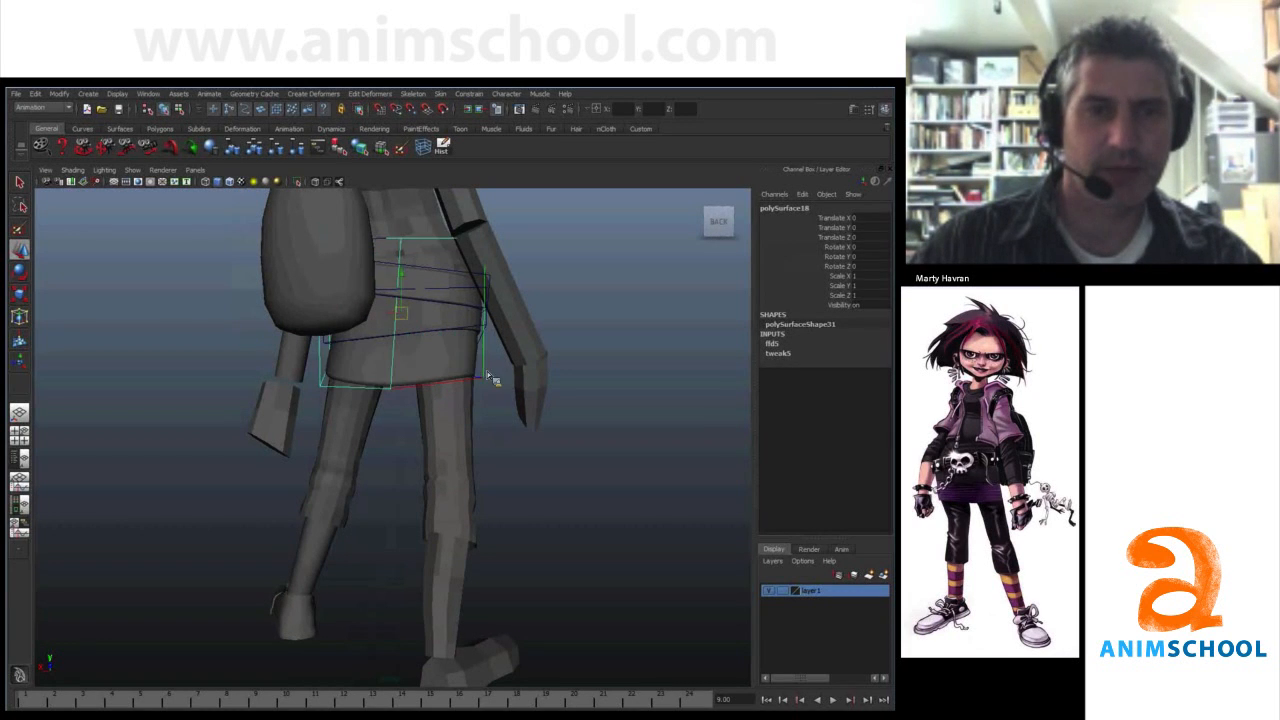
pyautogui.moveTo(484, 374); pyautogui.dragTo(434, 364, button='right')
pyautogui.keyDown('alt'); pyautogui.moveTo(434, 364); pyautogui.dragTo(452, 367); pyautogui.keyUp('alt')
pyautogui.moveTo(481, 369); pyautogui.dragTo(499, 395)
pyautogui.moveTo(499, 395); pyautogui.dragTo(497, 383, button='middle')
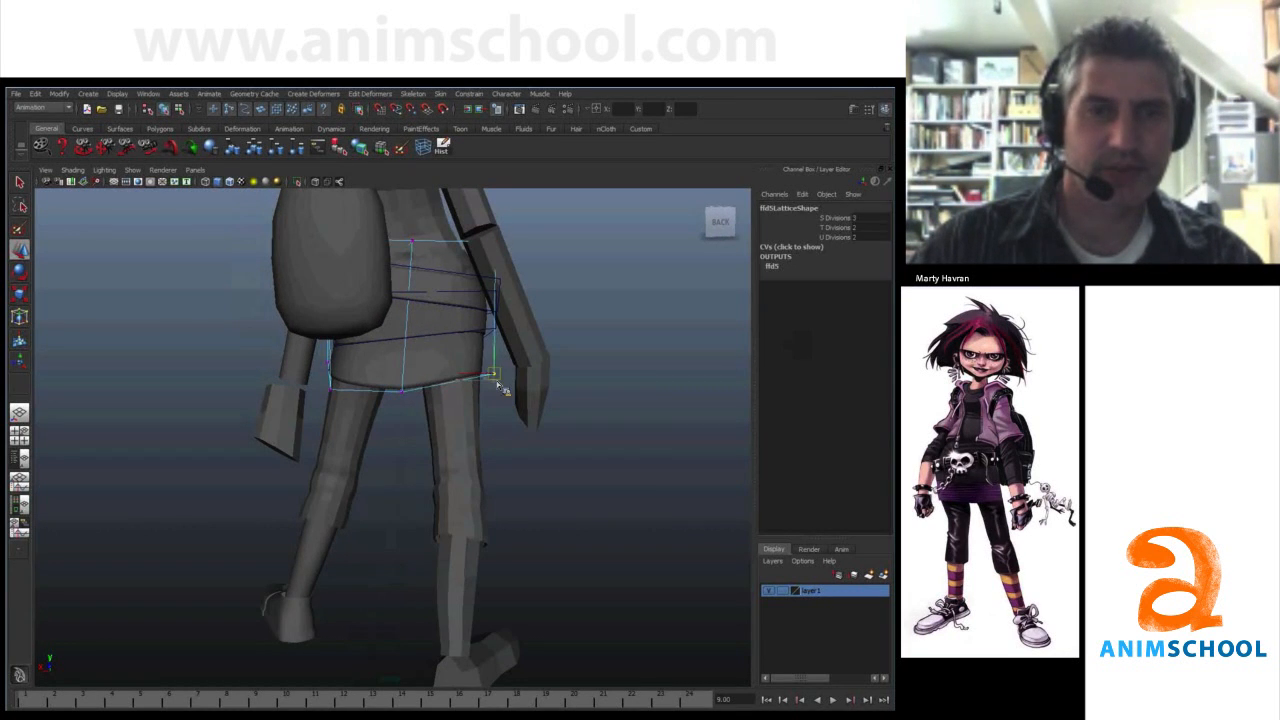
# - Adjust the skirt lattice's lower corner point on the character's right side from the front
pyautogui.click(562, 372)
pyautogui.keyDown('alt'); pyautogui.moveTo(562, 372); pyautogui.dragTo(351, 351); pyautogui.keyUp('alt')
pyautogui.click(312, 370)
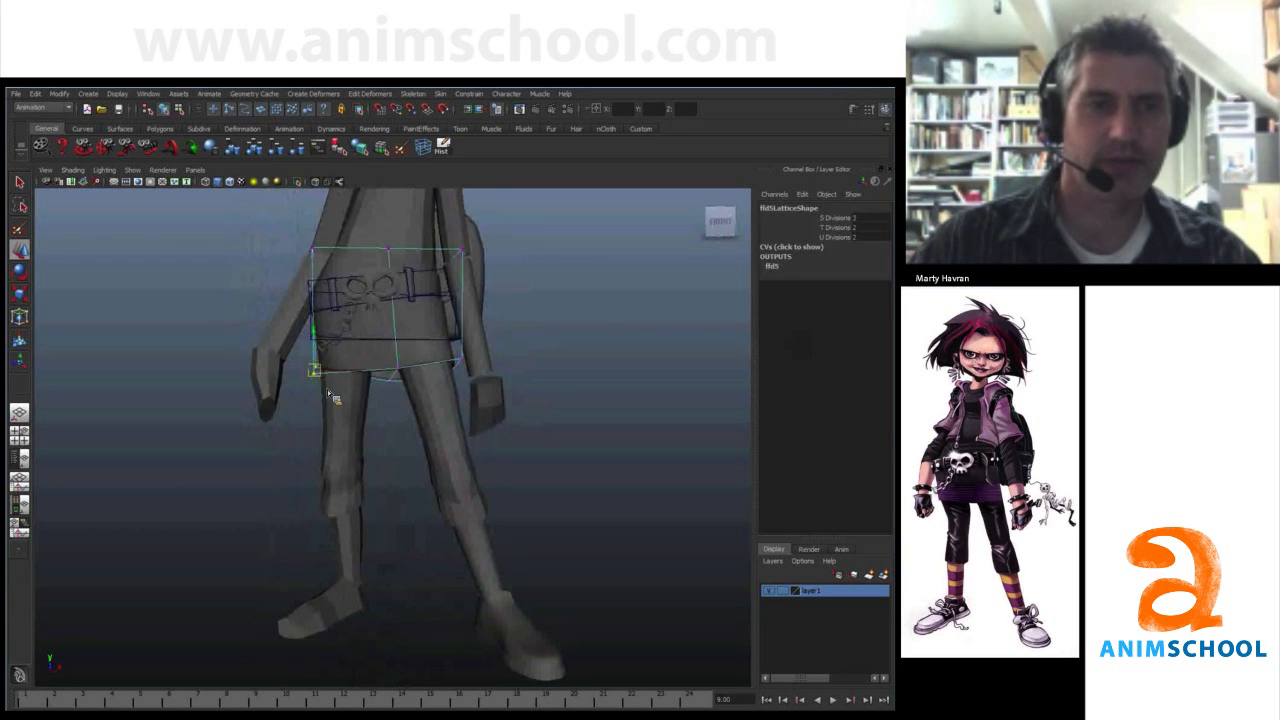
pyautogui.click(468, 382)
pyautogui.keyDown('alt'); pyautogui.moveTo(468, 382); pyautogui.dragTo(459, 346); pyautogui.keyUp('alt')
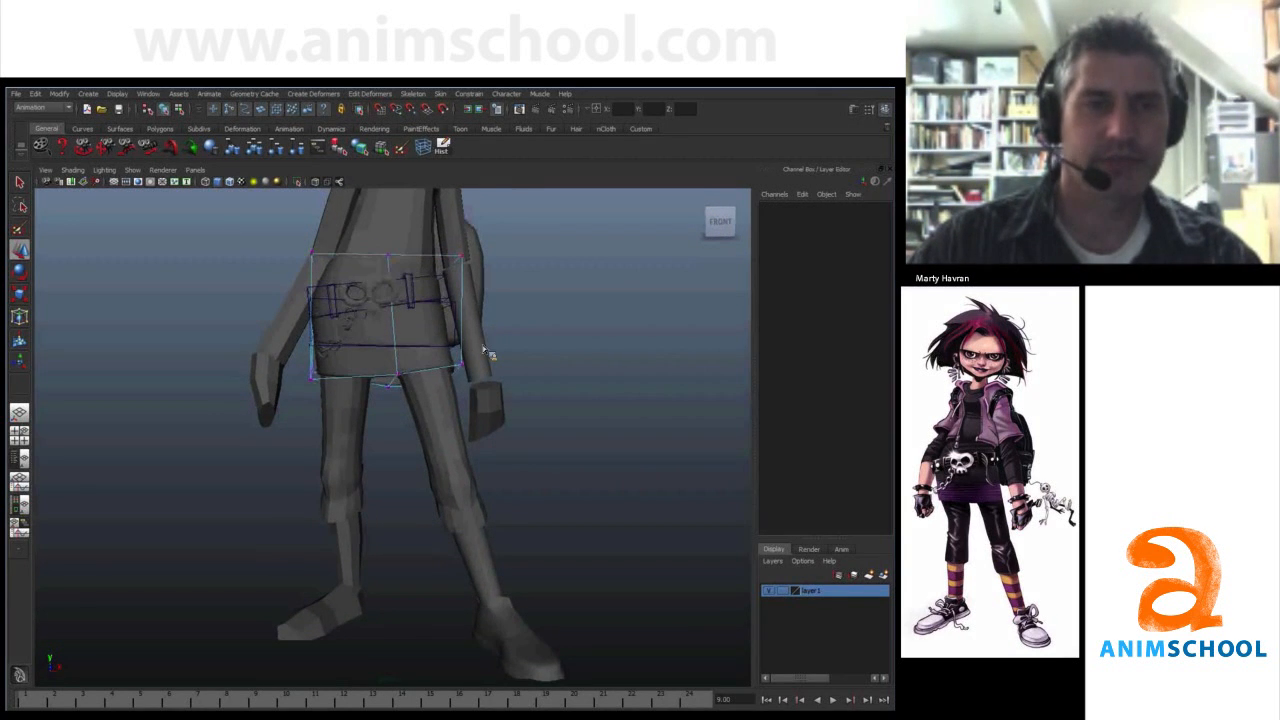
# - Select the belt, cloth band and skirt together and delete their construction history
pyautogui.keyDown('alt'); pyautogui.moveTo(483, 350); pyautogui.dragTo(460, 346, button='right'); pyautogui.keyUp('alt')
pyautogui.click(437, 256)
pyautogui.click(468, 300)
pyautogui.keyDown('shift'); pyautogui.click(521, 246); pyautogui.keyUp('shift')
pyautogui.keyDown('shift'); pyautogui.click(507, 386); pyautogui.keyUp('shift')
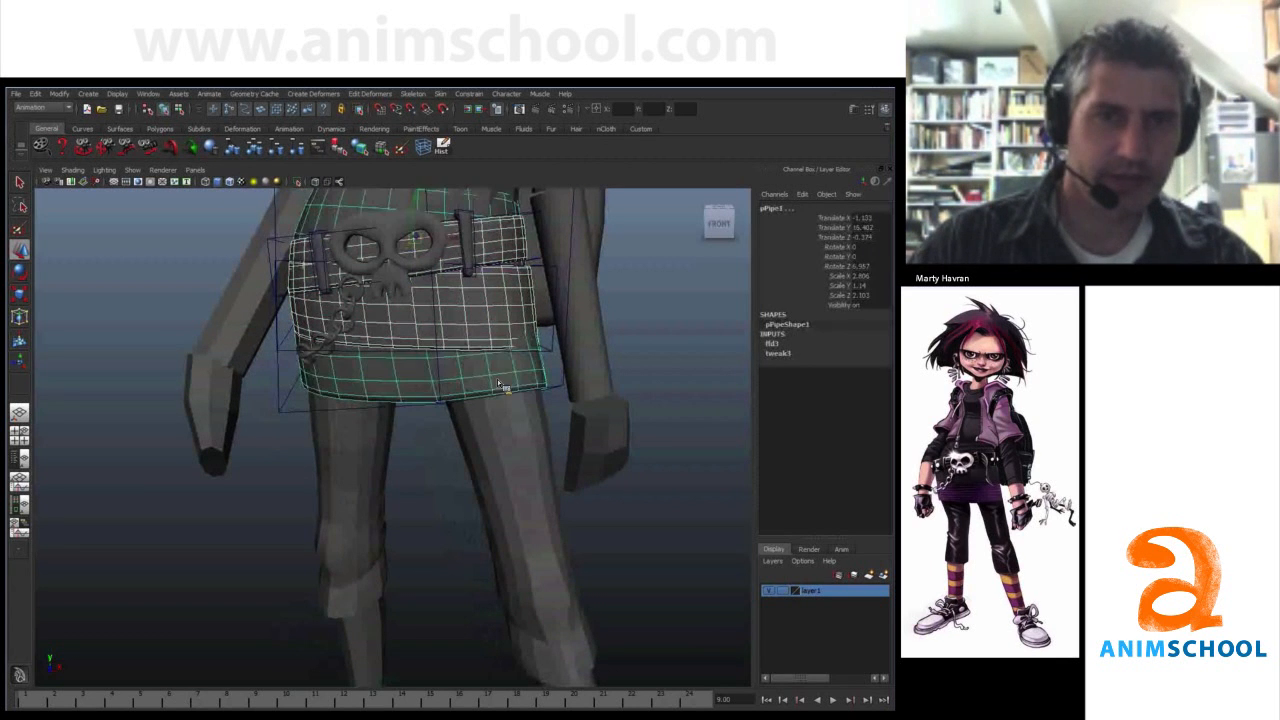
pyautogui.click(443, 147)
# - Select the pants and the right lower leg and examine the shape of the legs
pyautogui.keyDown('alt'); pyautogui.moveTo(660, 309); pyautogui.dragTo(407, 411); pyautogui.keyUp('alt')
pyautogui.keyDown('alt'); pyautogui.moveTo(418, 453); pyautogui.dragTo(412, 336, button='middle'); pyautogui.keyUp('alt')
pyautogui.scroll(4, 412, 336)
pyautogui.click(411, 299)
pyautogui.keyDown('shift'); pyautogui.click(247, 293); pyautogui.keyUp('shift')
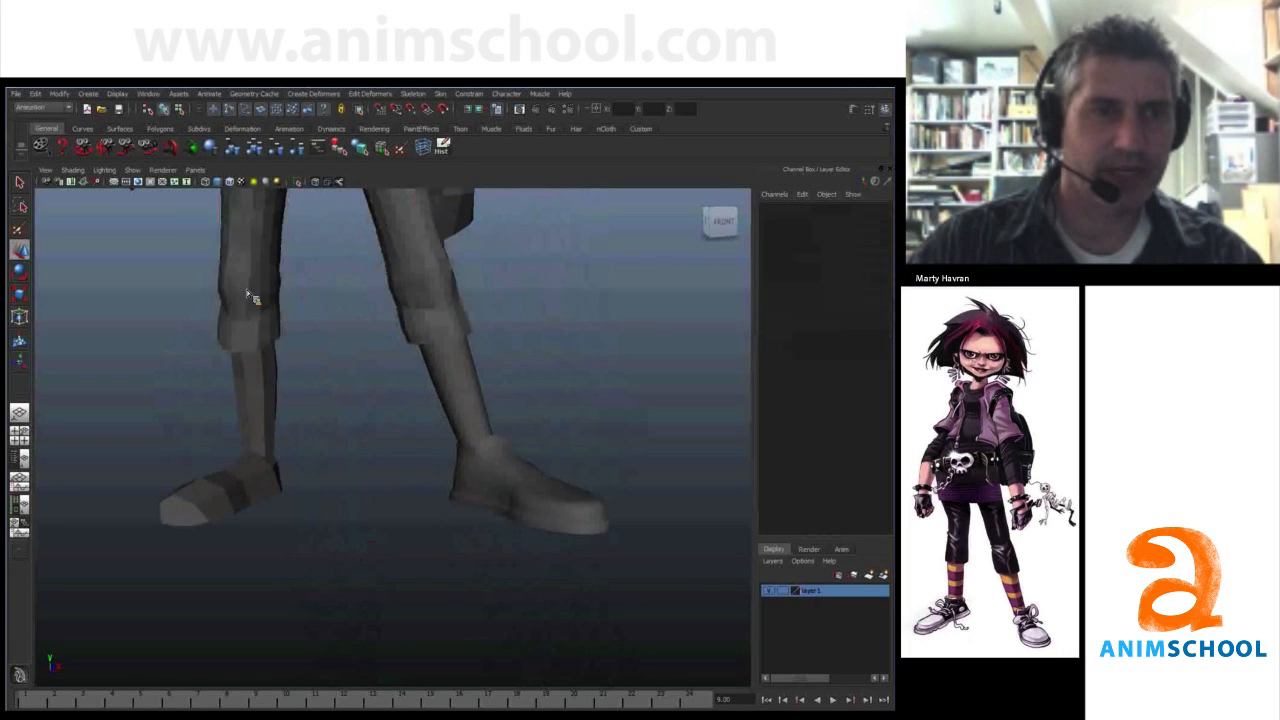
pyautogui.keyDown('alt'); pyautogui.moveTo(242, 256); pyautogui.dragTo(312, 302, button='middle'); pyautogui.keyUp('alt')
pyautogui.moveTo(323, 299); pyautogui.dragTo(327, 366)
pyautogui.keyDown('alt'); pyautogui.moveTo(459, 370); pyautogui.dragTo(435, 364); pyautogui.keyUp('alt')
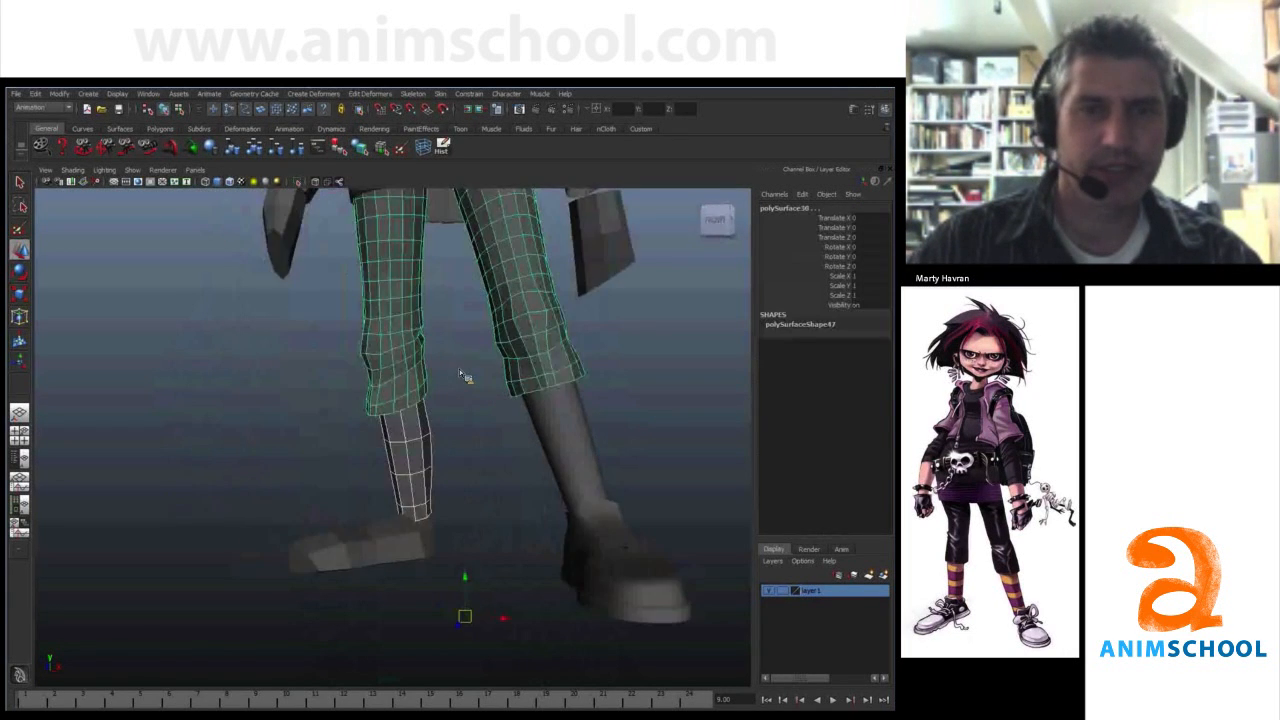
pyautogui.keyDown('alt'); pyautogui.moveTo(459, 368); pyautogui.dragTo(391, 379, button='middle'); pyautogui.keyUp('alt')
# - Select the pants and examine the cuff, lower leg and shoe of the character's left leg up close
pyautogui.click(500, 356)
pyautogui.scroll(4, 416, 356)
pyautogui.keyDown('alt'); pyautogui.moveTo(416, 356); pyautogui.dragTo(459, 337); pyautogui.keyUp('alt')
pyautogui.moveTo(527, 356)
pyautogui.keyDown('alt'); pyautogui.mouseDown()
pyautogui.moveTo(523, 346)
pyautogui.moveTo(526, 371)
pyautogui.mouseUp(); pyautogui.keyUp('alt')
pyautogui.click(352, 300)
pyautogui.keyDown('alt'); pyautogui.moveTo(352, 300); pyautogui.dragTo(494, 374); pyautogui.keyUp('alt')
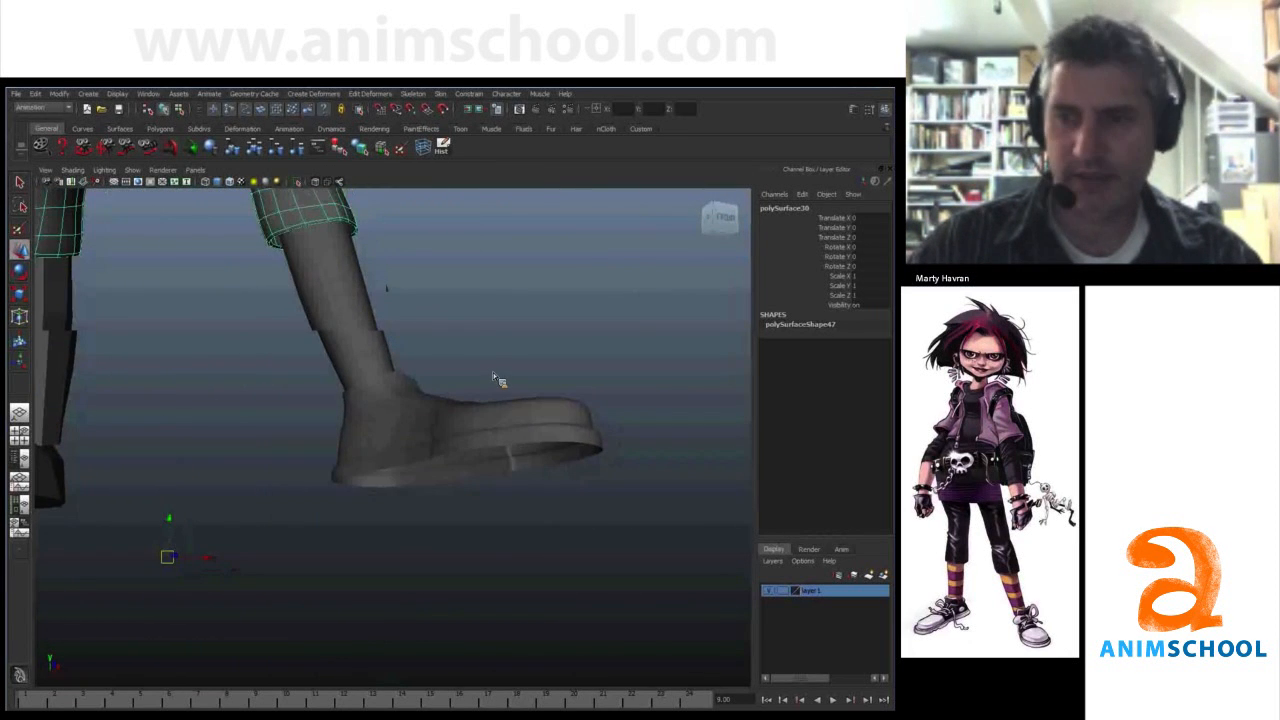
# - Insert an edge loop around the left shoe just above the sole
pyautogui.click(442, 408)
pyautogui.keyDown('alt'); pyautogui.moveTo(442, 408); pyautogui.dragTo(431, 357); pyautogui.keyUp('alt')
pyautogui.keyDown('alt'); pyautogui.moveTo(431, 357); pyautogui.dragTo(544, 380, button='right'); pyautogui.keyUp('alt')
pyautogui.keyDown('alt'); pyautogui.moveTo(548, 386); pyautogui.dragTo(508, 408); pyautogui.keyUp('alt')
pyautogui.press('F10')
pyautogui.doubleClick(458, 401)
pyautogui.moveTo(427, 349); pyautogui.dragTo(357, 366)
pyautogui.press('F3')
pyautogui.click(261, 93)
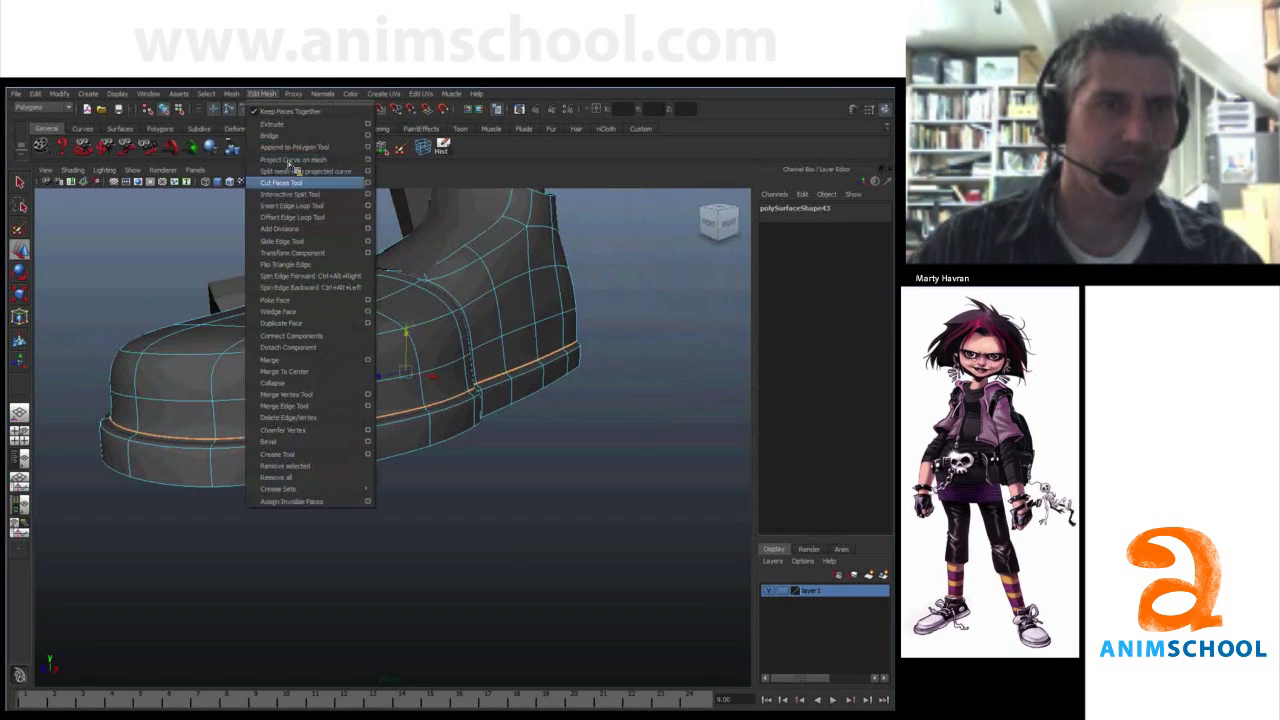
pyautogui.click(295, 177)
pyautogui.click(315, 430)
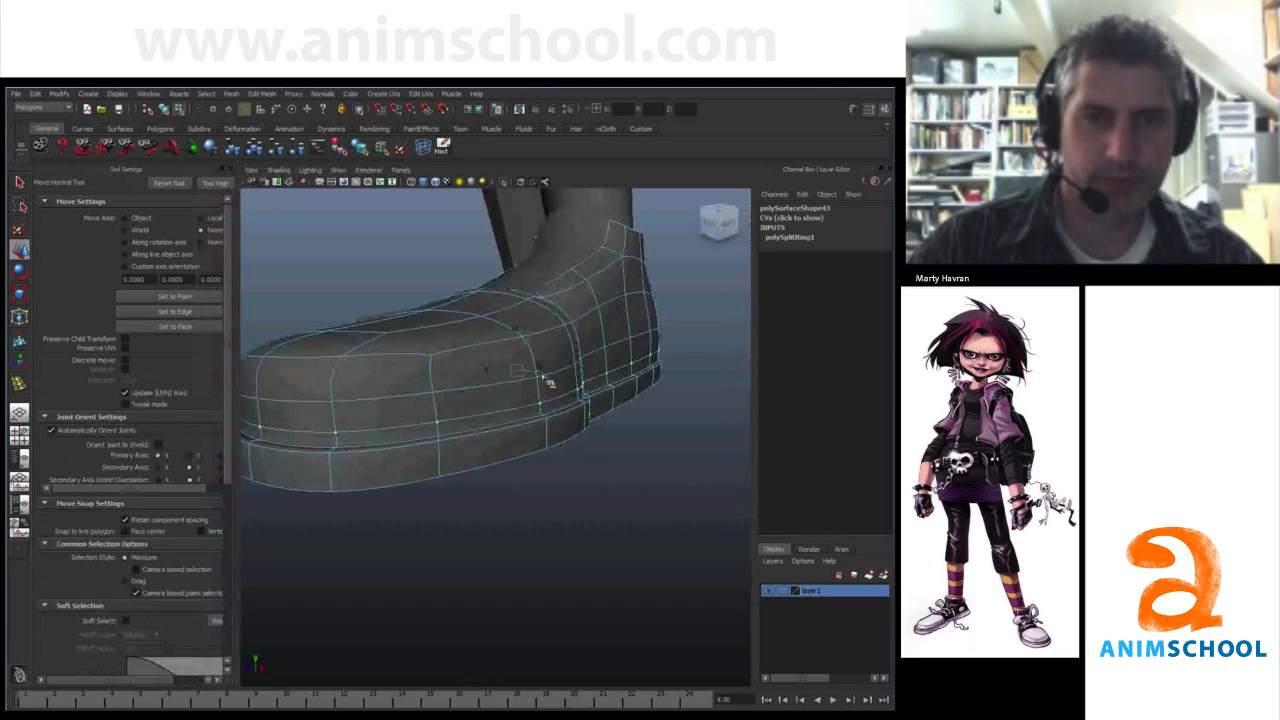
# - Move the vertices of the loop above the sole along their normals to shape the shoe's lower edge
pyautogui.moveTo(541, 373); pyautogui.dragTo(589, 409)
pyautogui.keyDown('alt'); pyautogui.moveTo(589, 409); pyautogui.dragTo(548, 404, button='right'); pyautogui.keyUp('alt')
pyautogui.keyDown('alt'); pyautogui.moveTo(548, 404); pyautogui.dragTo(514, 403); pyautogui.keyUp('alt')
pyautogui.moveTo(472, 412); pyautogui.dragTo(460, 476, button='right')
pyautogui.click(468, 492)
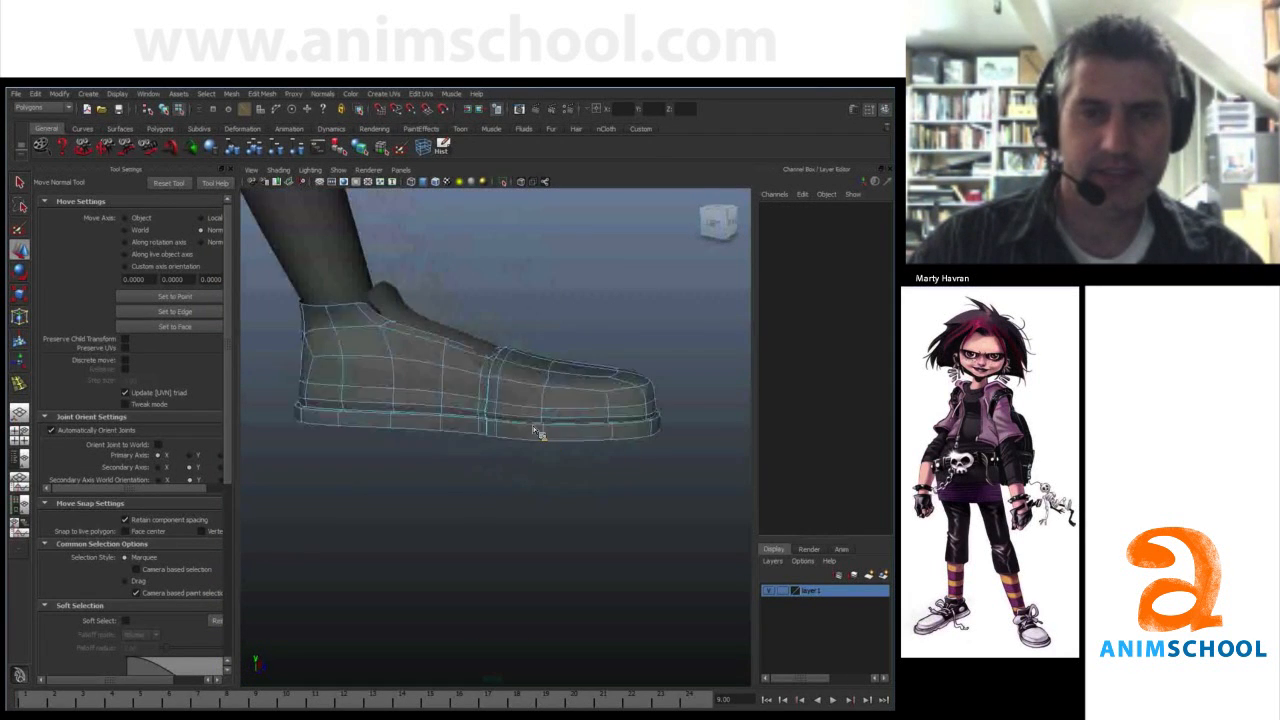
# - Select the left shoe's toe vertices from above for scaling
pyautogui.keyDown('alt'); pyautogui.moveTo(533, 428); pyautogui.dragTo(596, 432, button='right'); pyautogui.keyUp('alt')
pyautogui.keyDown('alt'); pyautogui.moveTo(596, 432); pyautogui.dragTo(490, 414, button='middle'); pyautogui.keyUp('alt')
pyautogui.keyDown('alt'); pyautogui.moveTo(490, 414); pyautogui.dragTo(490, 404); pyautogui.keyUp('alt')
pyautogui.keyDown('alt'); pyautogui.moveTo(490, 404); pyautogui.dragTo(388, 313, button='right'); pyautogui.keyUp('alt')
pyautogui.moveTo(567, 396)
pyautogui.keyDown('alt'); pyautogui.mouseDown()
pyautogui.moveTo(434, 500)
pyautogui.moveTo(447, 479)
pyautogui.moveTo(442, 407)
pyautogui.mouseUp(); pyautogui.keyUp('alt')
pyautogui.keyDown('alt'); pyautogui.moveTo(500, 470); pyautogui.dragTo(480, 455); pyautogui.keyUp('alt')
pyautogui.moveTo(480, 455); pyautogui.dragTo(434, 450, button='right')
pyautogui.moveTo(430, 446); pyautogui.dragTo(619, 565)
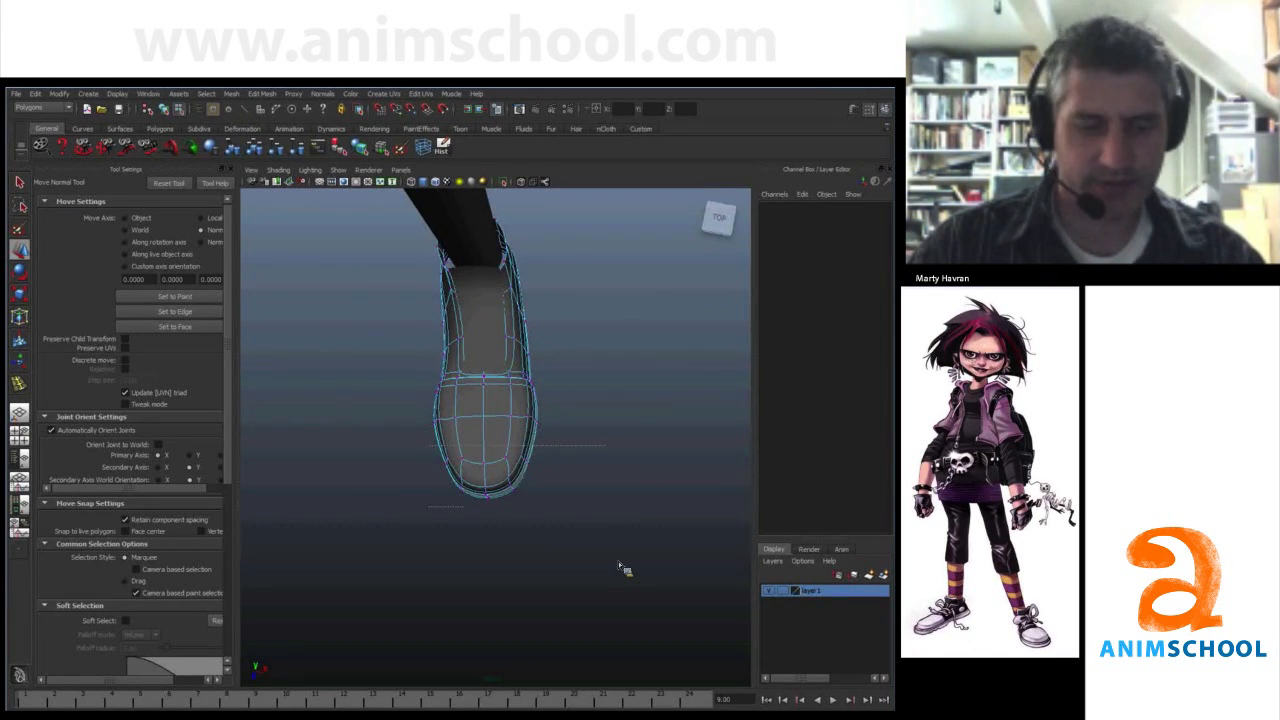
pyautogui.press('r')
pyautogui.keyDown('alt'); pyautogui.moveTo(557, 507); pyautogui.dragTo(450, 400); pyautogui.keyUp('alt')
# - Add a lattice around the left shoe and switch to editing its lattice points
pyautogui.click(422, 150)
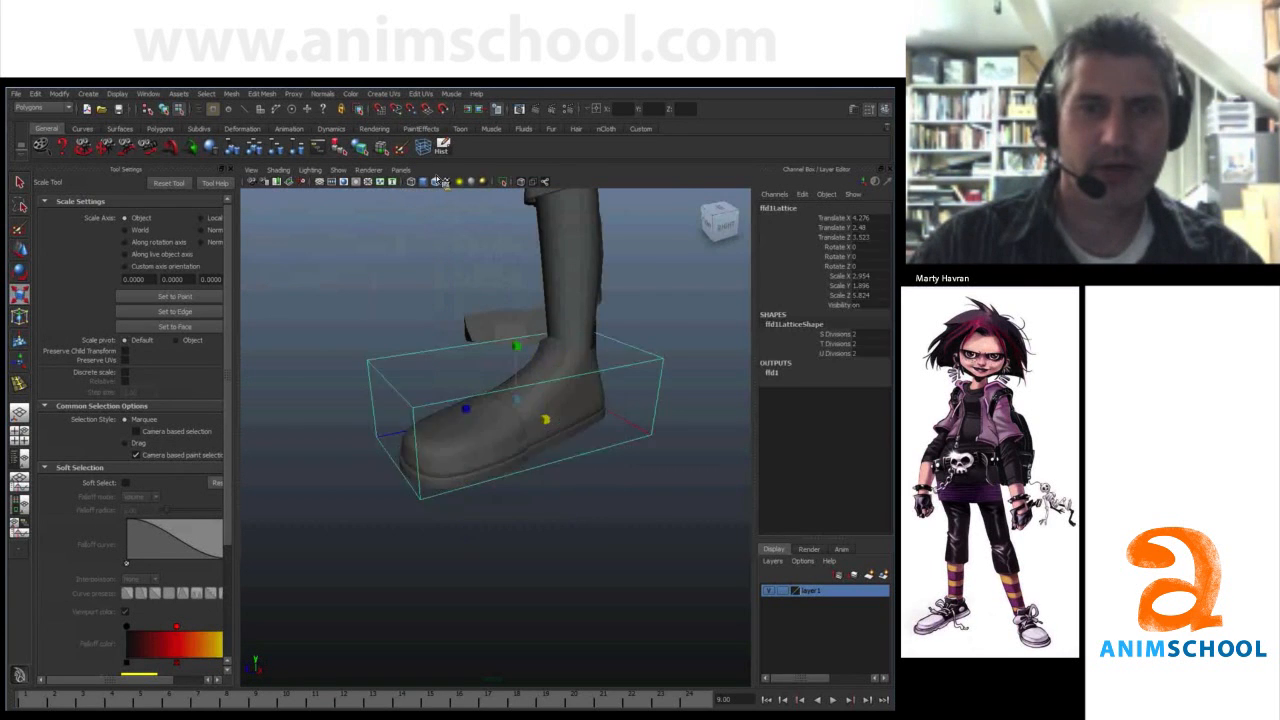
pyautogui.keyDown('alt'); pyautogui.moveTo(600, 480); pyautogui.dragTo(529, 500); pyautogui.keyUp('alt')
pyautogui.moveTo(597, 491); pyautogui.dragTo(606, 464, button='right')
pyautogui.keyDown('alt'); pyautogui.moveTo(650, 472); pyautogui.dragTo(508, 487); pyautogui.keyUp('alt')
# - Set the Move tool's axis to Object and try moving a lower heel corner point of the shoe lattice
pyautogui.moveTo(410, 462); pyautogui.dragTo(562, 538)
pyautogui.press('w')
pyautogui.moveTo(366, 486); pyautogui.dragTo(405, 529)
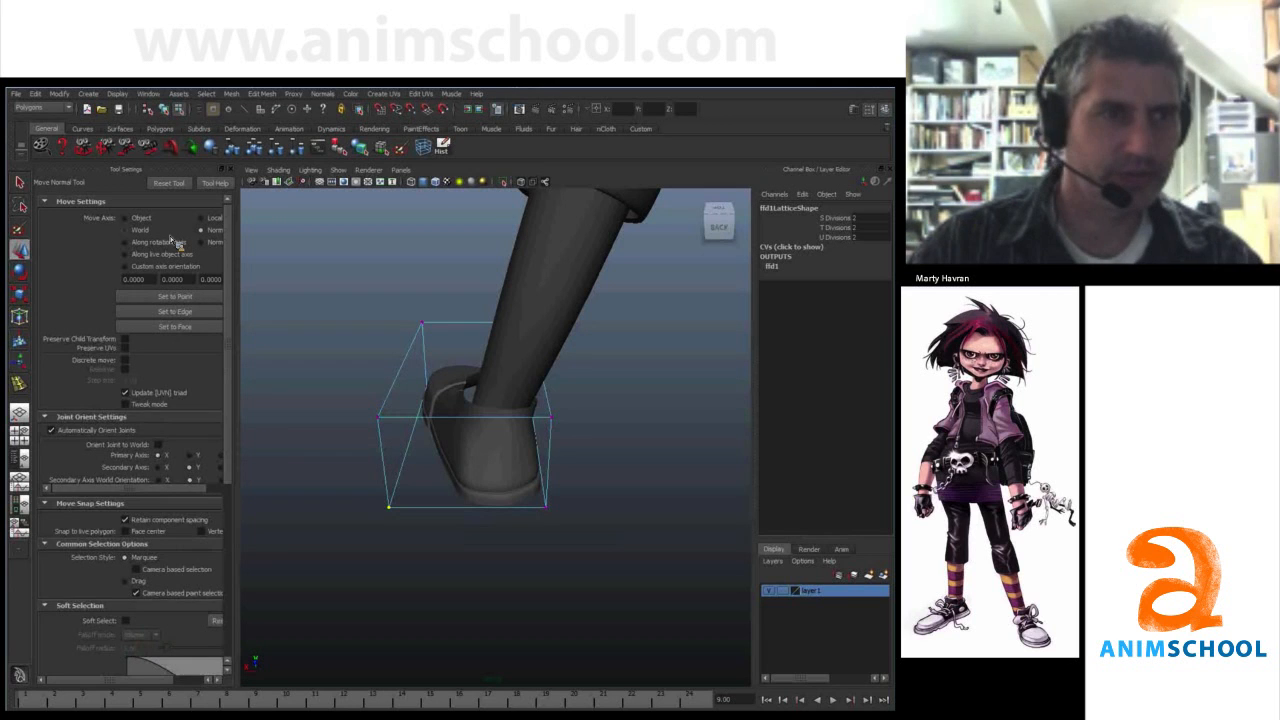
pyautogui.click(125, 218)
pyautogui.moveTo(346, 508)
pyautogui.mouseDown()
pyautogui.moveTo(383, 520)
pyautogui.moveTo(366, 512)
pyautogui.mouseUp()
pyautogui.hotkey('ctrl', 'z')
# - Set the shoe lattice's U divisions to 5 and adjust the lattice points on both sides of the heel
pyautogui.keyDown('alt'); pyautogui.moveTo(523, 513); pyautogui.dragTo(459, 487); pyautogui.keyUp('alt')
pyautogui.moveTo(388, 362); pyautogui.dragTo(349, 434, button='right')
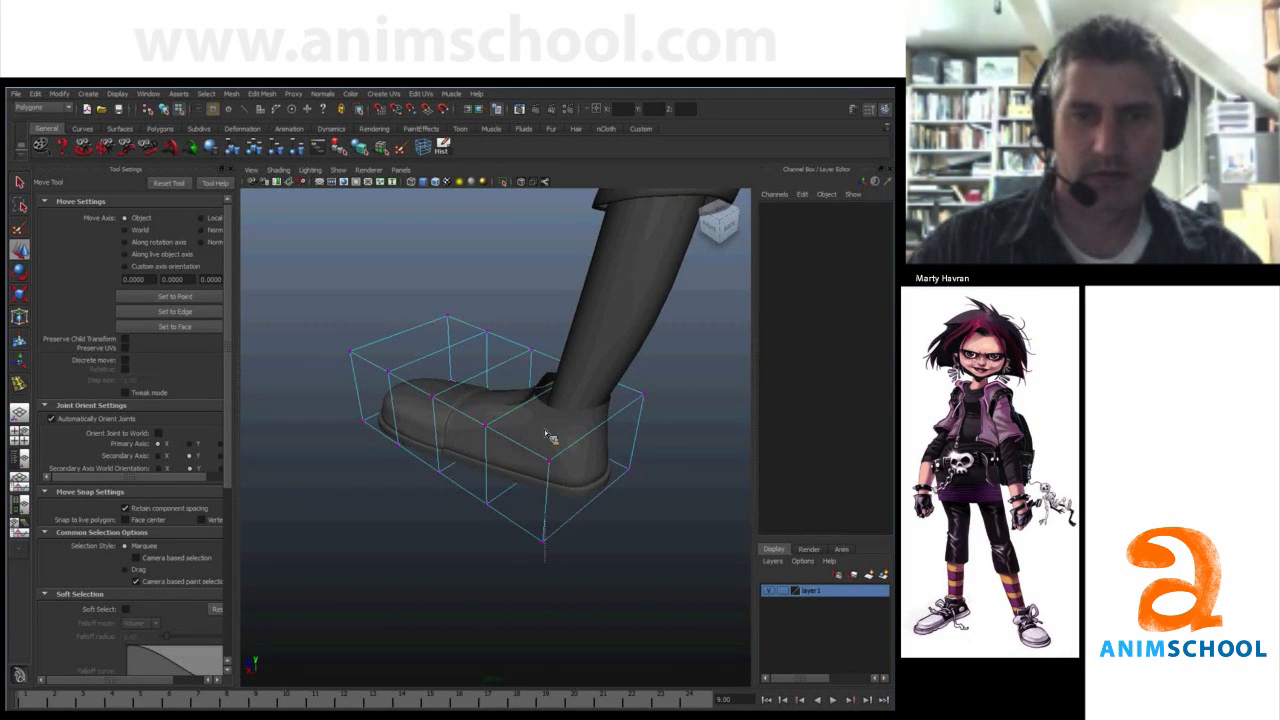
pyautogui.moveTo(546, 433); pyautogui.dragTo(538, 566)
pyautogui.keyDown('alt'); pyautogui.moveTo(538, 566); pyautogui.dragTo(523, 572); pyautogui.keyUp('alt')
pyautogui.moveTo(500, 517); pyautogui.dragTo(521, 535)
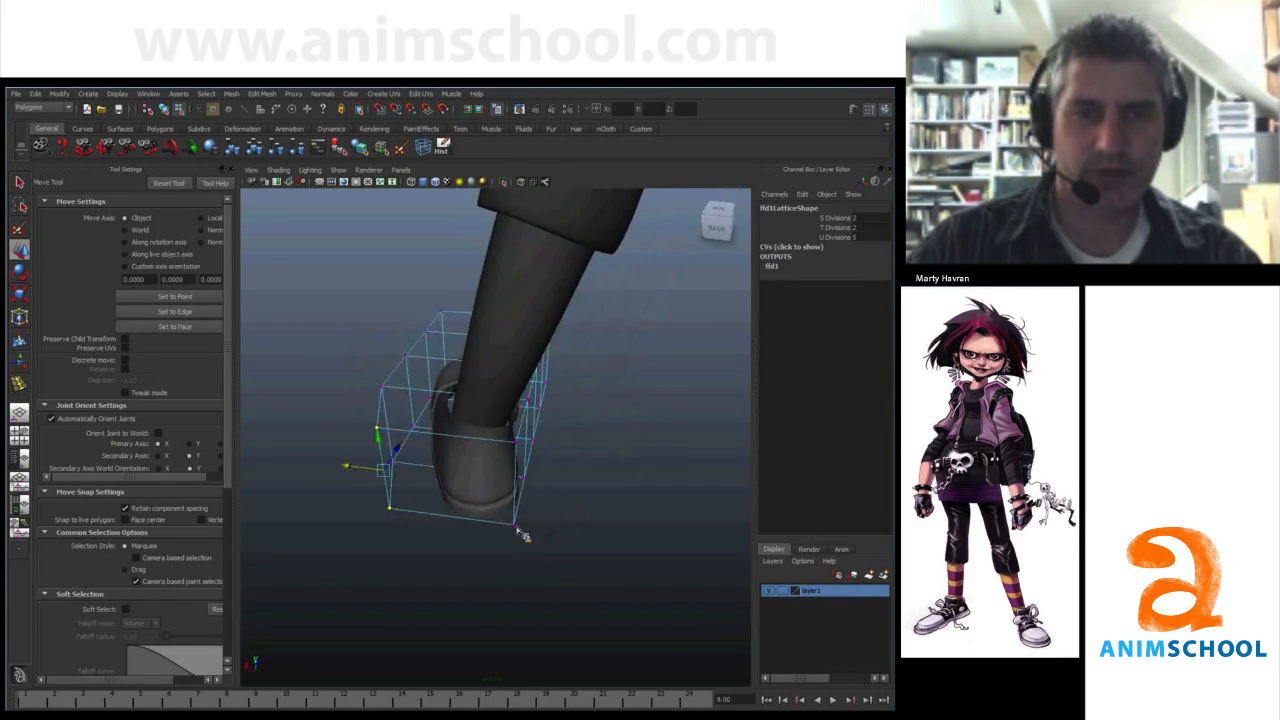
pyautogui.click(514, 521)
pyautogui.keyDown('shift'); pyautogui.click(519, 445); pyautogui.keyUp('shift')
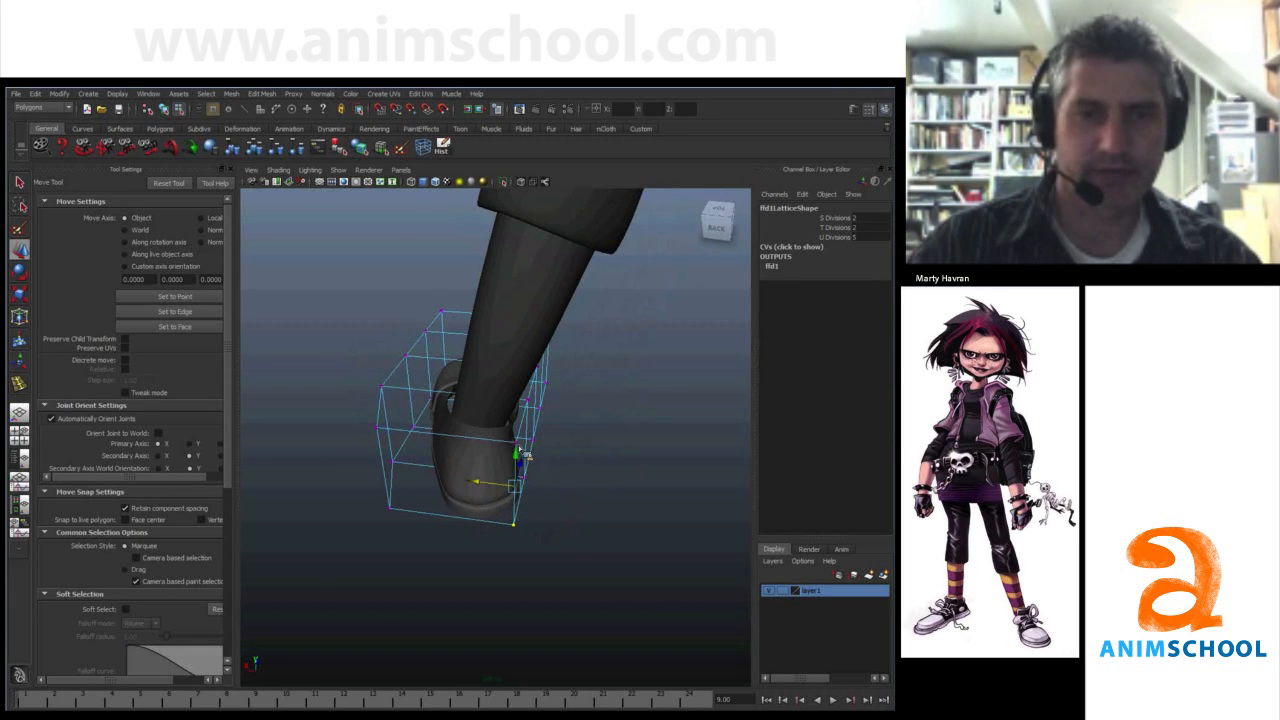
pyautogui.click(490, 508)
# - Examine the lattice-shaped shoe up close and in proportion to the whole character
pyautogui.keyDown('alt'); pyautogui.moveTo(590, 485); pyautogui.dragTo(578, 508); pyautogui.keyUp('alt')
pyautogui.keyDown('alt'); pyautogui.moveTo(577, 582); pyautogui.dragTo(592, 476); pyautogui.keyUp('alt')
pyautogui.click(521, 529)
pyautogui.click(577, 534)
pyautogui.keyDown('alt'); pyautogui.moveTo(592, 476); pyautogui.dragTo(500, 365, button='right'); pyautogui.keyUp('alt')
pyautogui.keyDown('alt'); pyautogui.moveTo(500, 365); pyautogui.dragTo(551, 477, button='middle'); pyautogui.keyUp('alt')
pyautogui.keyDown('alt'); pyautogui.moveTo(551, 477); pyautogui.dragTo(529, 449, button='right'); pyautogui.keyUp('alt')
pyautogui.keyDown('alt'); pyautogui.moveTo(529, 449); pyautogui.dragTo(522, 450); pyautogui.keyUp('alt')
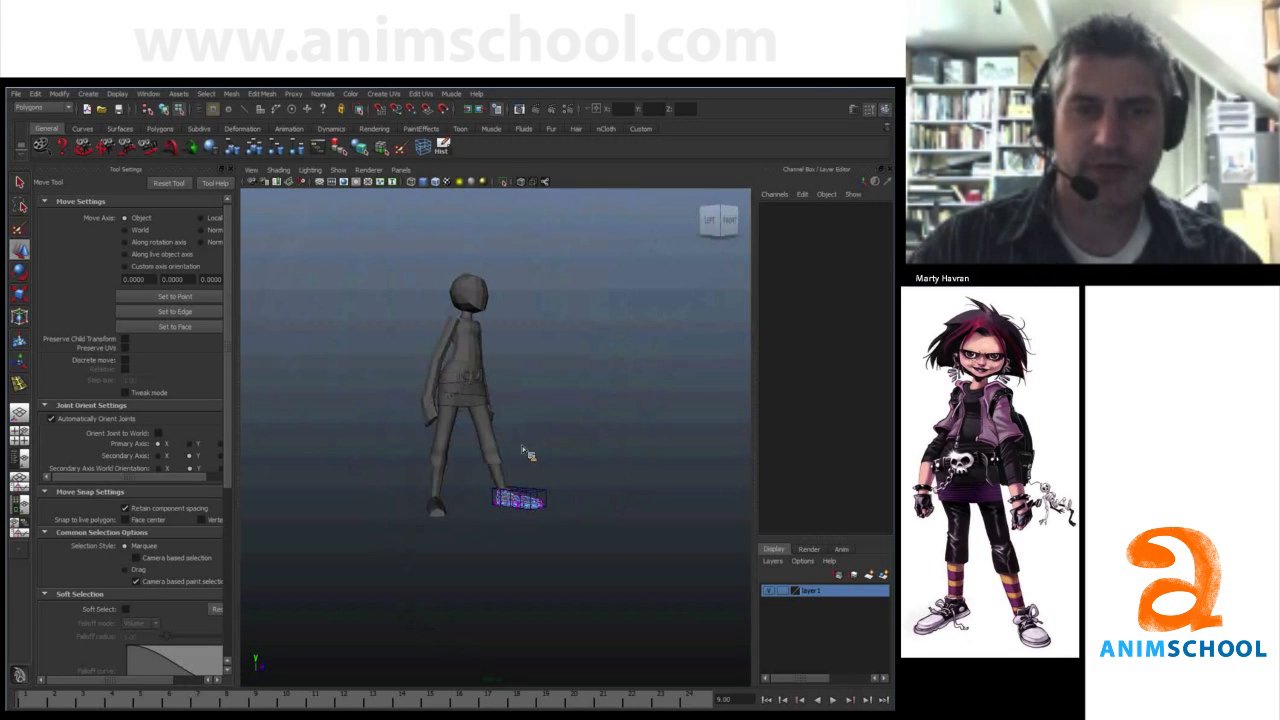
pyautogui.keyDown('alt'); pyautogui.moveTo(484, 310); pyautogui.dragTo(468, 320); pyautogui.keyUp('alt')
pyautogui.keyDown('alt'); pyautogui.moveTo(468, 320); pyautogui.dragTo(479, 385, button='right'); pyautogui.keyUp('alt')
pyautogui.keyDown('alt'); pyautogui.moveTo(509, 536); pyautogui.dragTo(494, 485, button='middle'); pyautogui.keyUp('alt')
pyautogui.keyDown('alt'); pyautogui.moveTo(494, 485); pyautogui.dragTo(651, 523, button='right'); pyautogui.keyUp('alt')
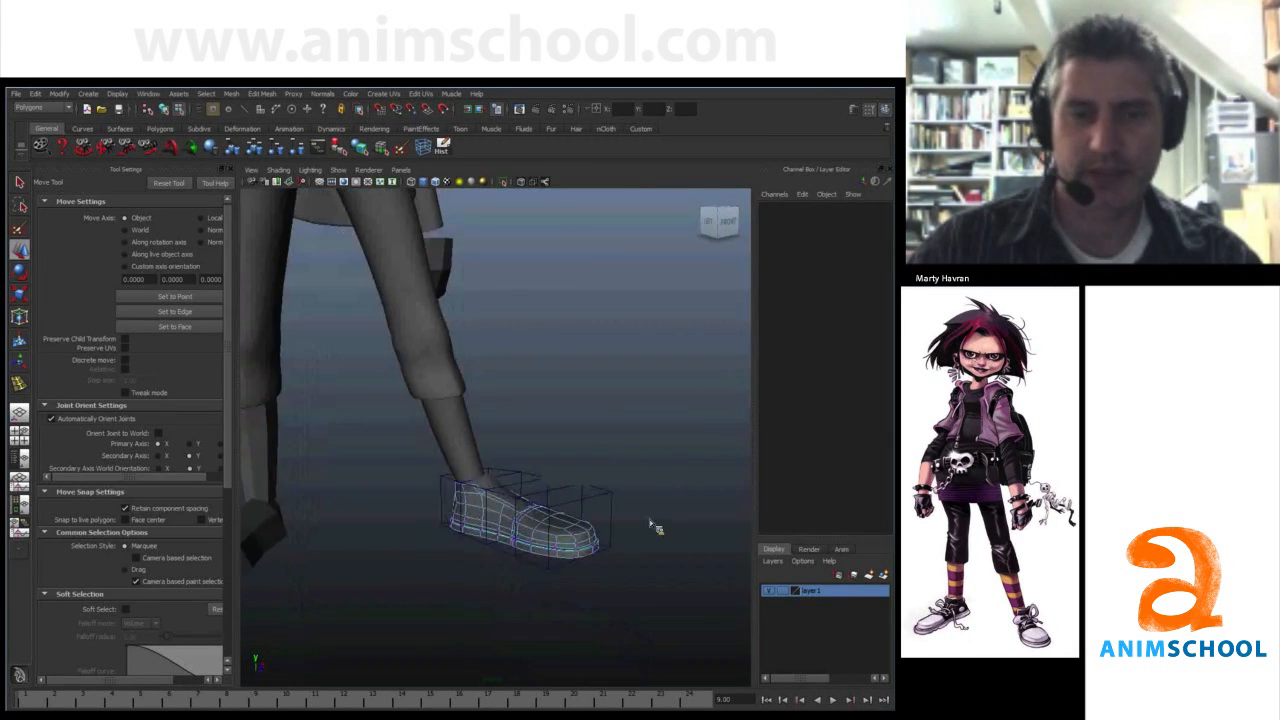
pyautogui.keyDown('alt'); pyautogui.moveTo(522, 500); pyautogui.dragTo(514, 571); pyautogui.keyUp('alt')
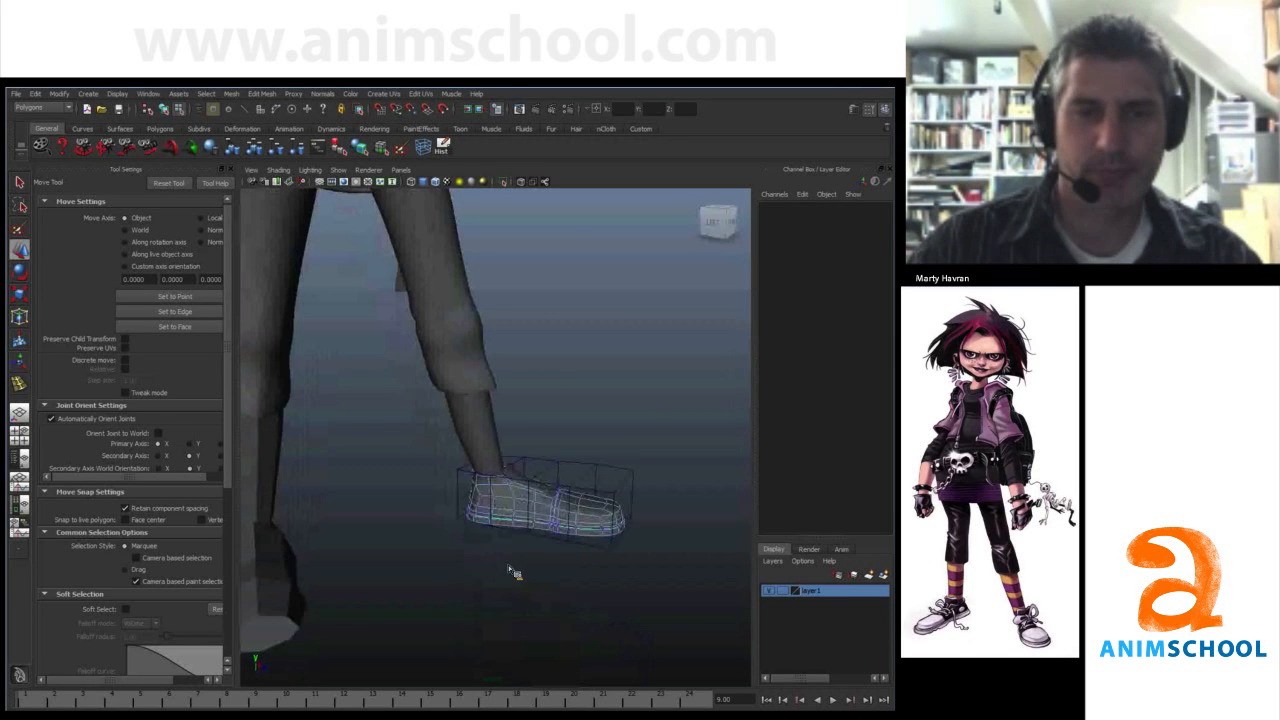
pyautogui.keyDown('alt'); pyautogui.moveTo(606, 383); pyautogui.dragTo(586, 417, button='right'); pyautogui.keyUp('alt')
# - Select the left shoe as an object and delete its construction history
pyautogui.moveTo(514, 494); pyautogui.dragTo(508, 568, button='right')
pyautogui.keyDown('alt'); pyautogui.moveTo(515, 410); pyautogui.dragTo(384, 352); pyautogui.keyUp('alt')
pyautogui.click(445, 148)
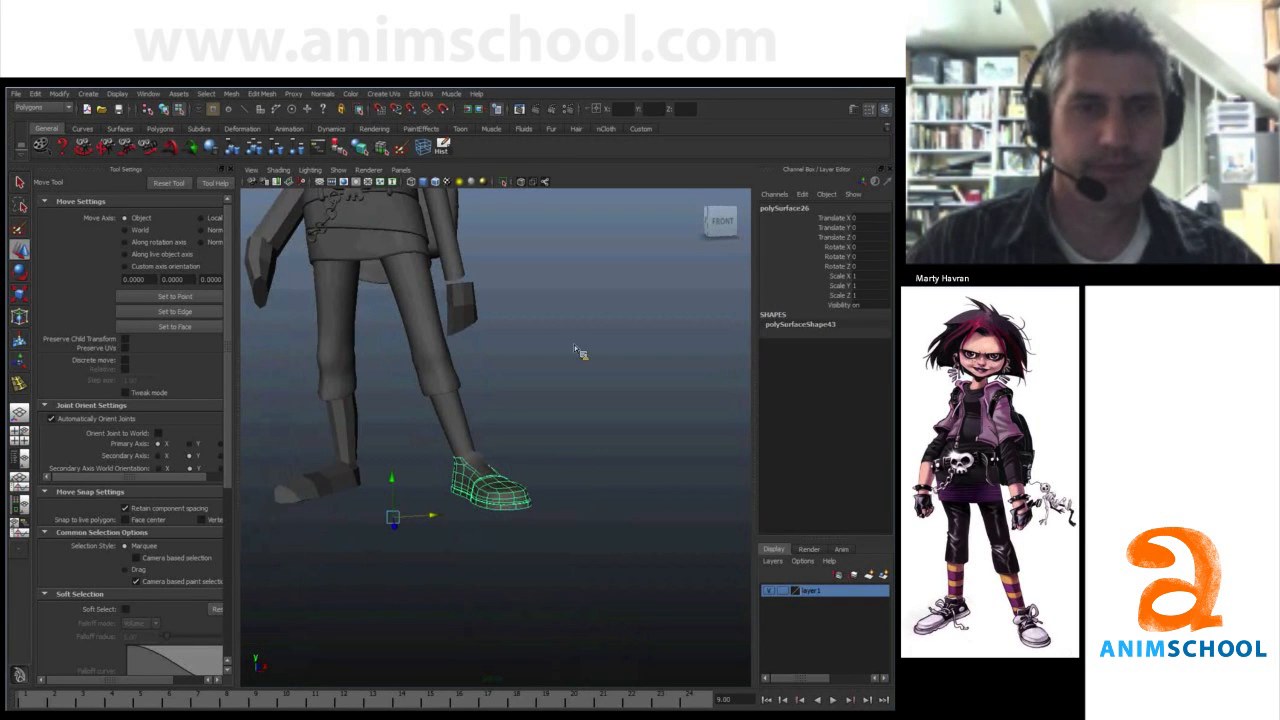
# - Examine the whole character, including the shirt, and inspect the reshaped belt area from the front
pyautogui.click(574, 344)
pyautogui.keyDown('alt'); pyautogui.moveTo(574, 344); pyautogui.dragTo(492, 324, button='right'); pyautogui.keyUp('alt')
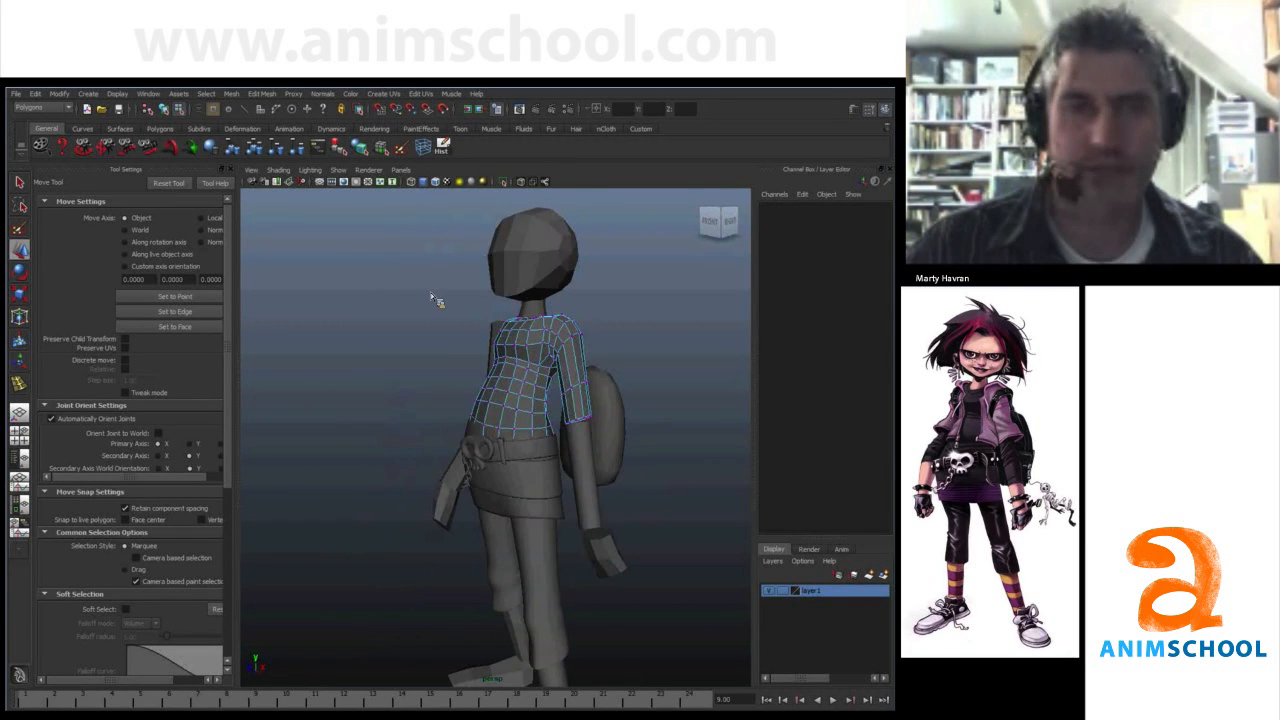
pyautogui.keyDown('alt'); pyautogui.moveTo(430, 292); pyautogui.dragTo(480, 308); pyautogui.keyUp('alt')
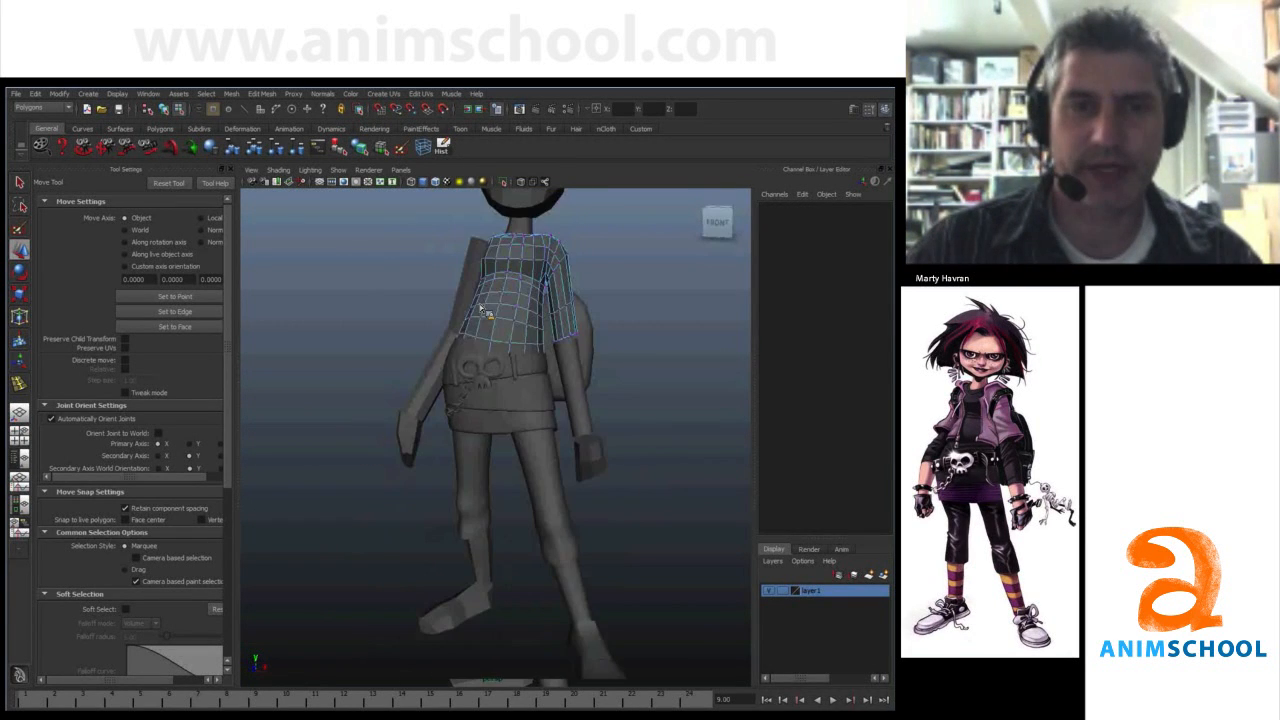
pyautogui.keyDown('alt'); pyautogui.moveTo(385, 388); pyautogui.dragTo(584, 409, button='right'); pyautogui.keyUp('alt')
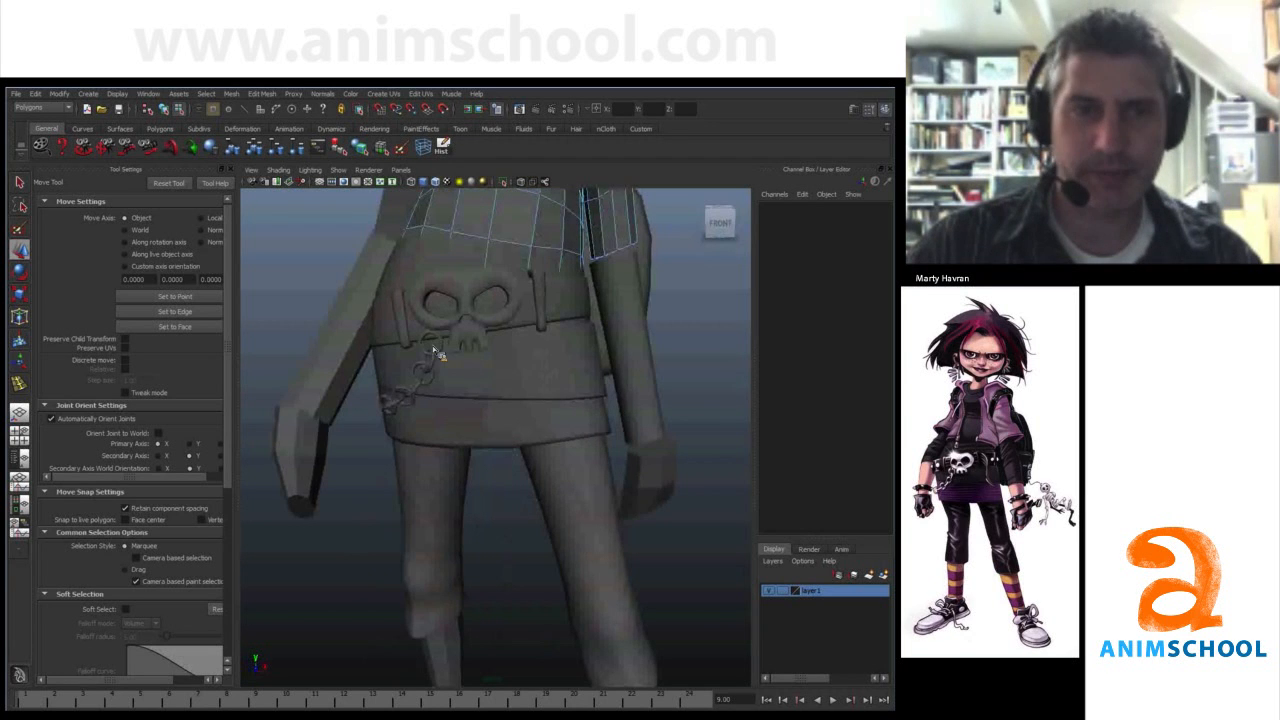
# - Inspect the belt area up close and select the two vertical belt loops on either side of the skull buckle
pyautogui.keyDown('alt'); pyautogui.moveTo(469, 288); pyautogui.dragTo(416, 396, button='middle'); pyautogui.keyUp('alt')
pyautogui.keyDown('alt'); pyautogui.moveTo(416, 396); pyautogui.dragTo(411, 334, button='right'); pyautogui.keyUp('alt')
pyautogui.keyDown('alt'); pyautogui.moveTo(411, 334); pyautogui.dragTo(423, 360, button='middle'); pyautogui.keyUp('alt')
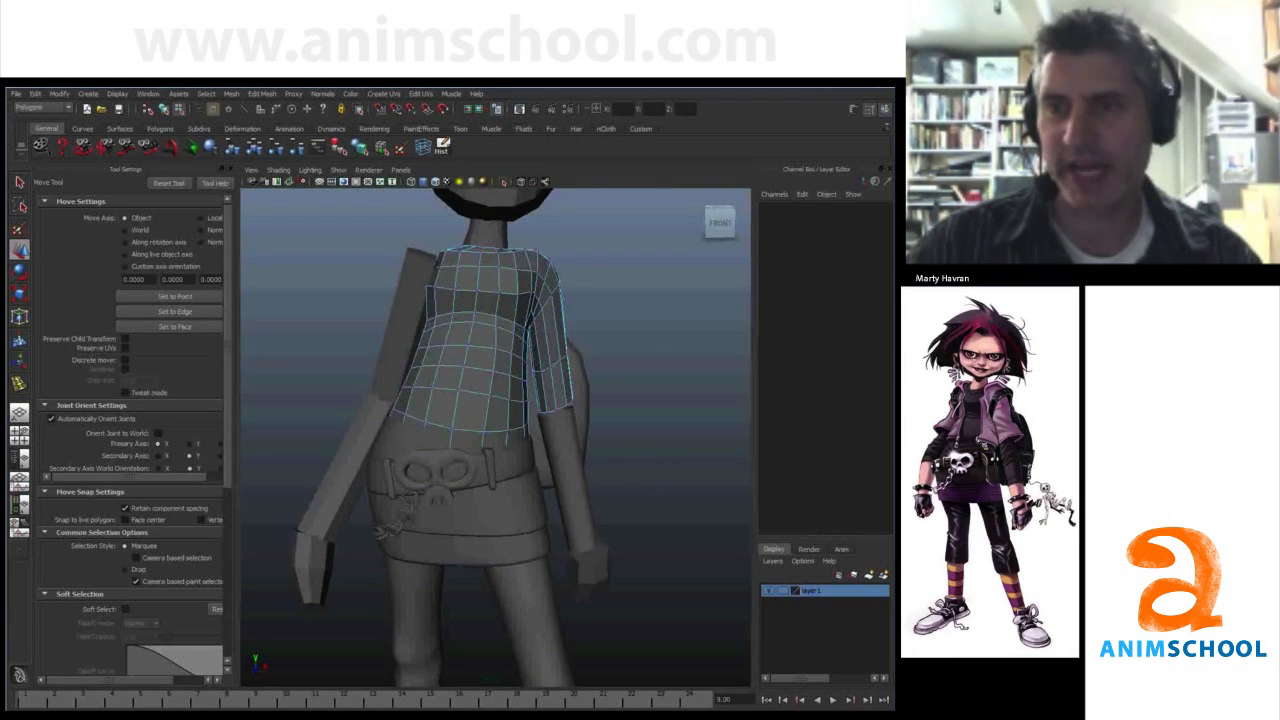
pyautogui.keyDown('alt'); pyautogui.moveTo(535, 575); pyautogui.dragTo(554, 509, button='middle'); pyautogui.keyUp('alt')
pyautogui.keyDown('alt'); pyautogui.moveTo(554, 509); pyautogui.dragTo(543, 489, button='right'); pyautogui.keyUp('alt')
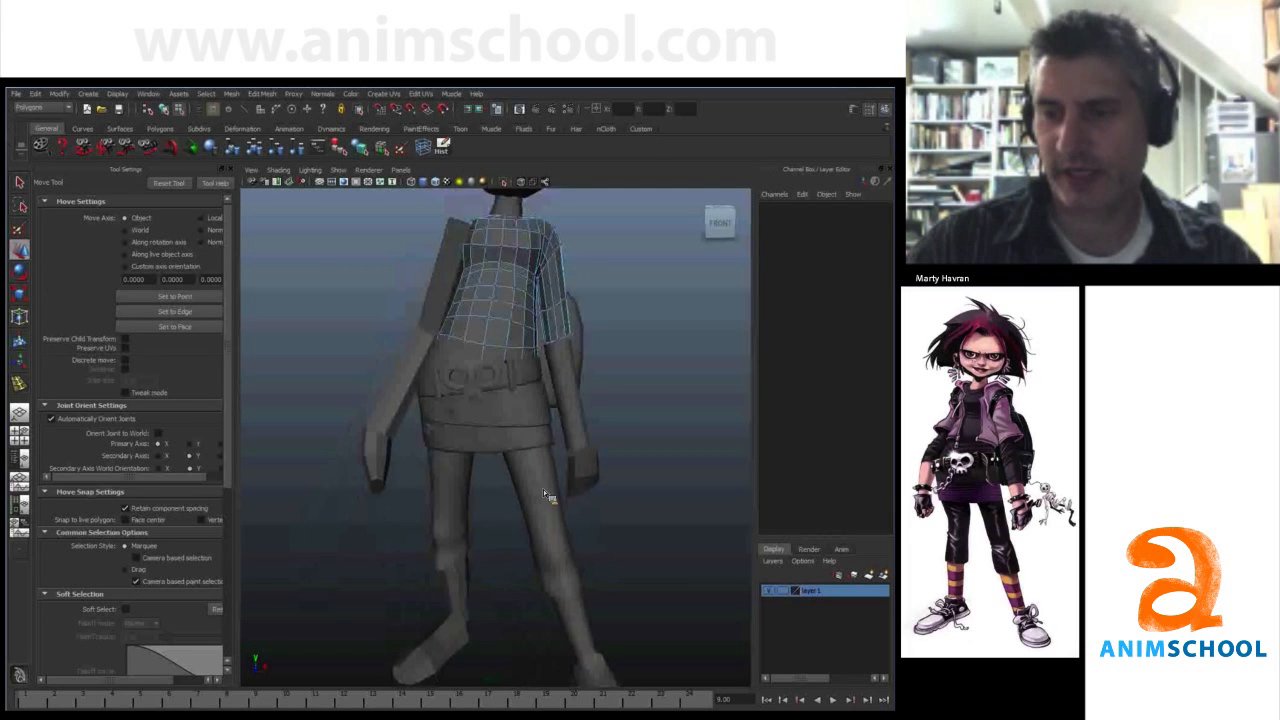
pyautogui.keyDown('alt'); pyautogui.moveTo(543, 489); pyautogui.dragTo(521, 534, button='middle'); pyautogui.keyUp('alt')
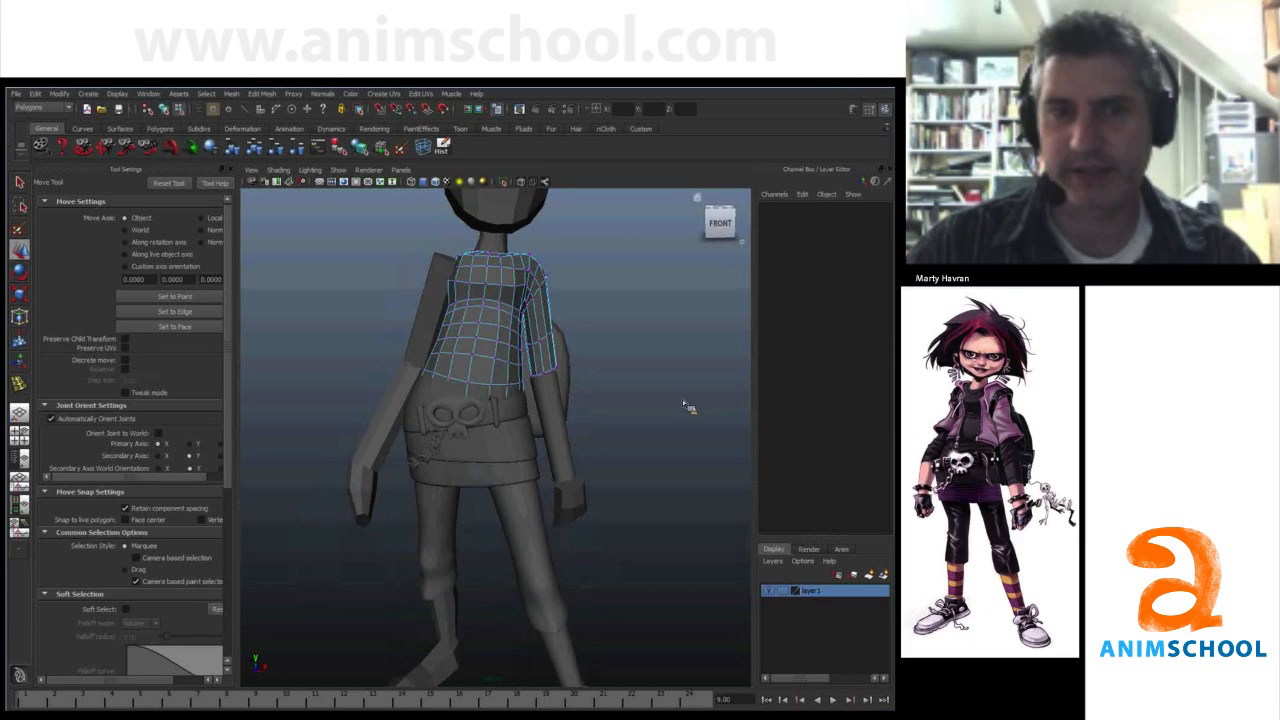
pyautogui.click(520, 418)
pyautogui.press('f')
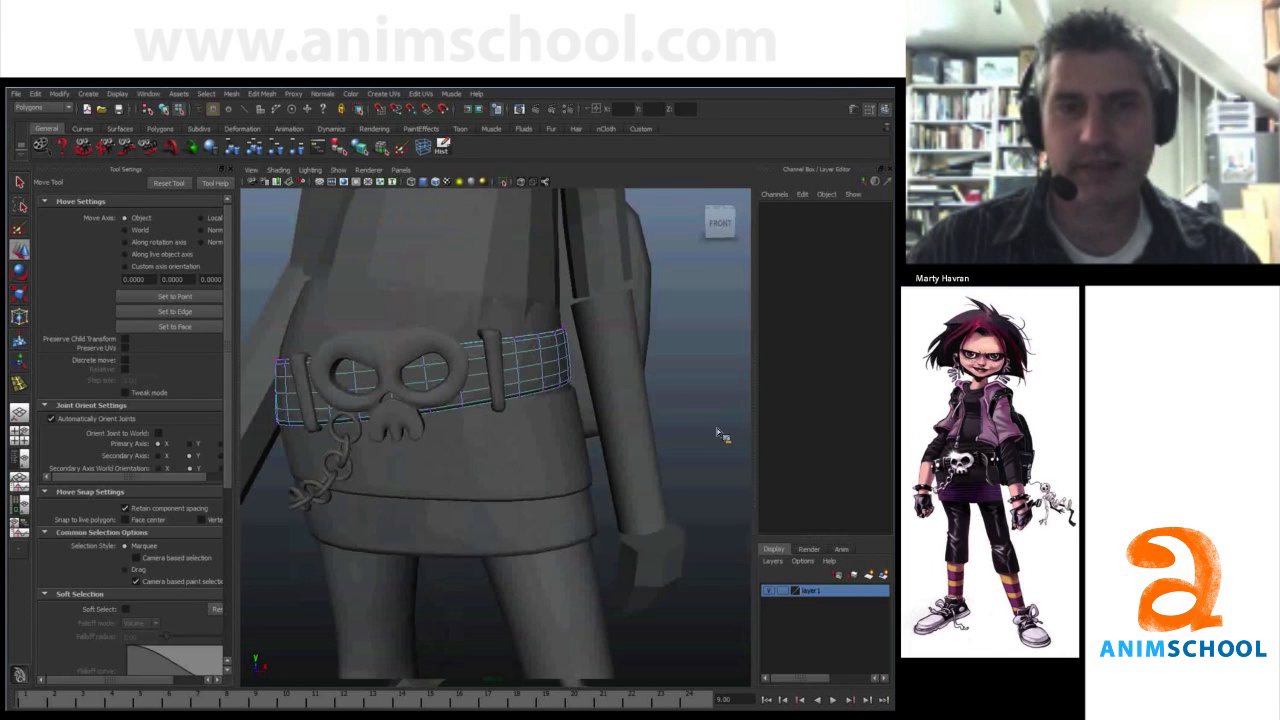
pyautogui.click(500, 366)
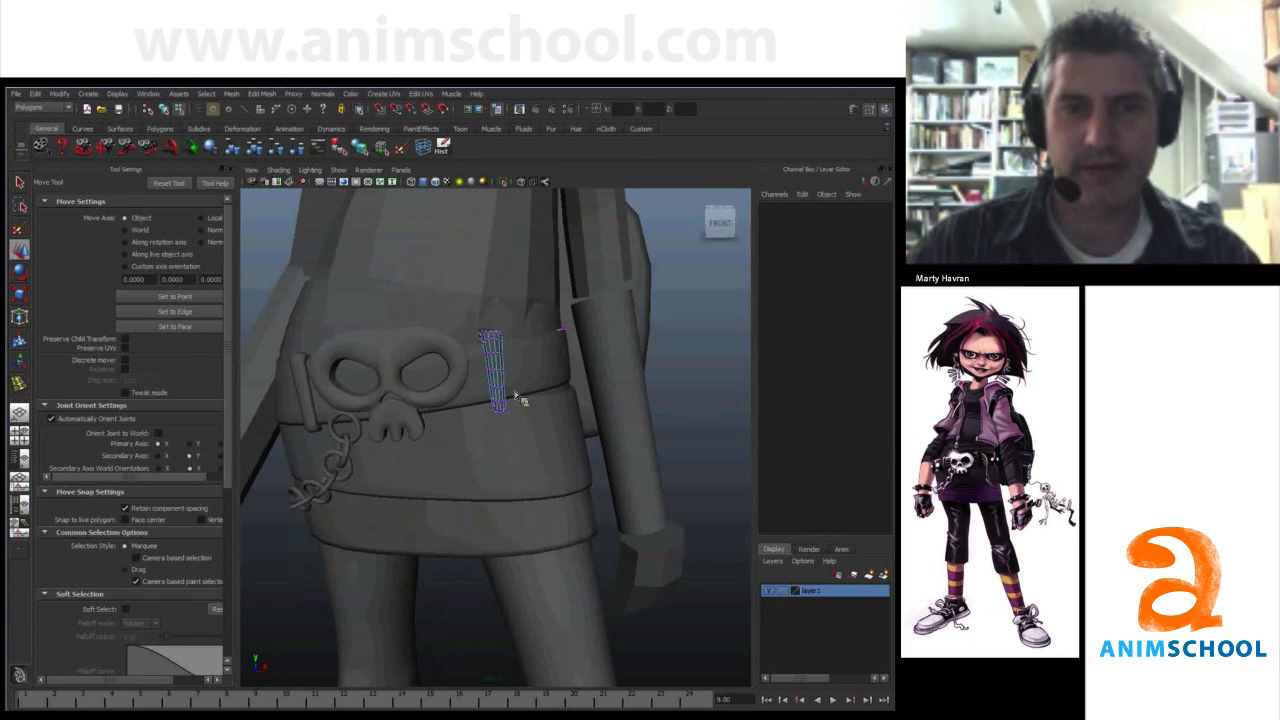
pyautogui.keyDown('shift'); pyautogui.click(312, 382); pyautogui.keyUp('shift')
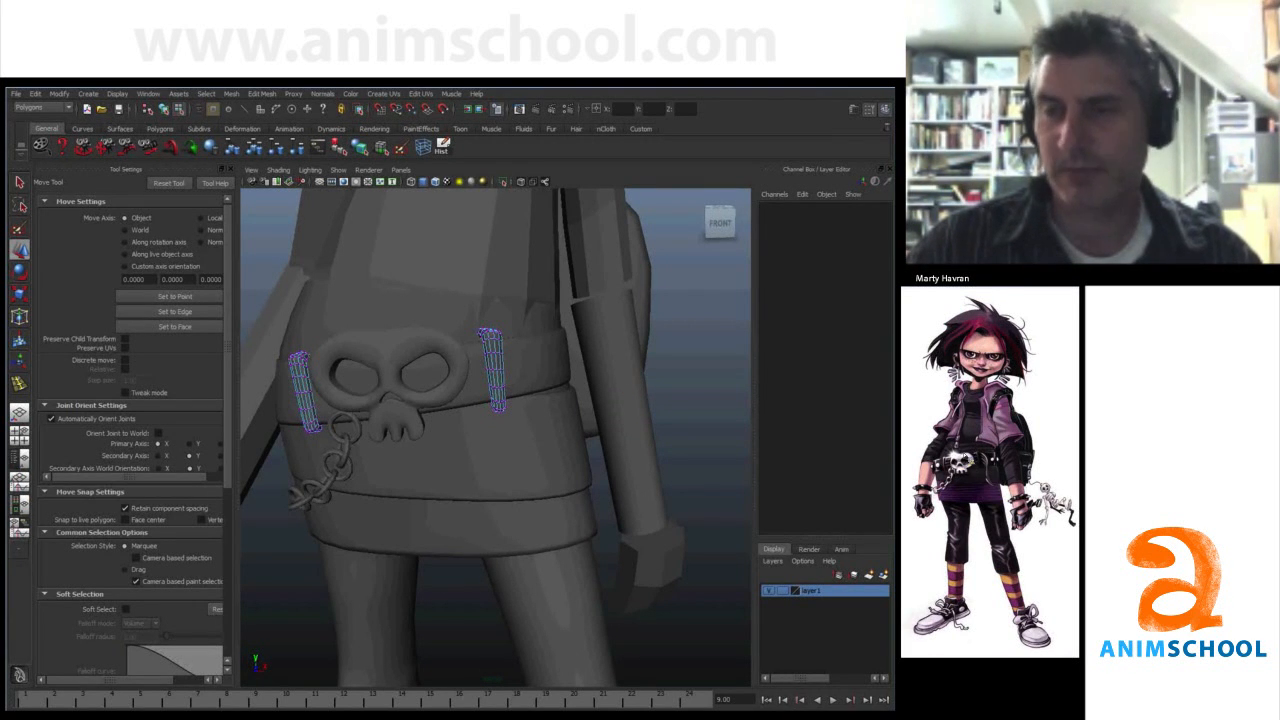
pyautogui.keyDown('alt'); pyautogui.moveTo(698, 424); pyautogui.dragTo(629, 423, button='right'); pyautogui.keyUp('alt')
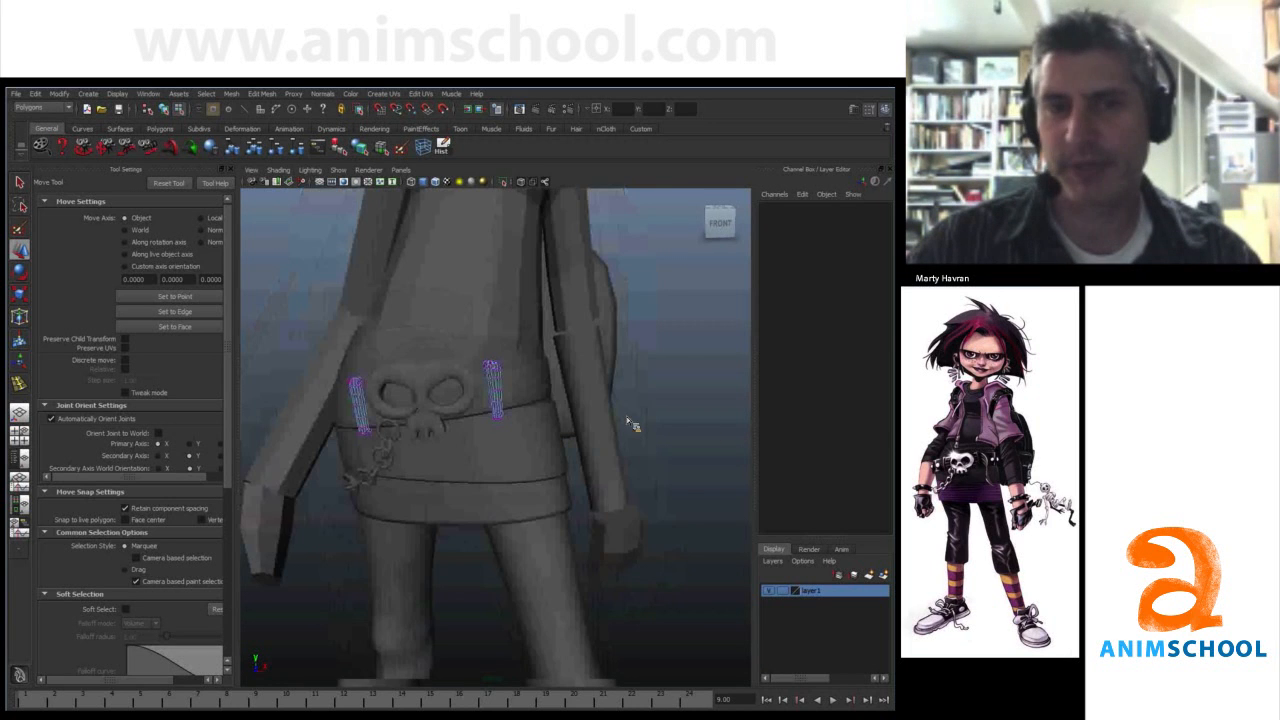
# - Hide the tool settings to enlarge the view and clear the belt loop selection
pyautogui.keyDown('alt'); pyautogui.moveTo(531, 314); pyautogui.dragTo(396, 358); pyautogui.keyUp('alt')
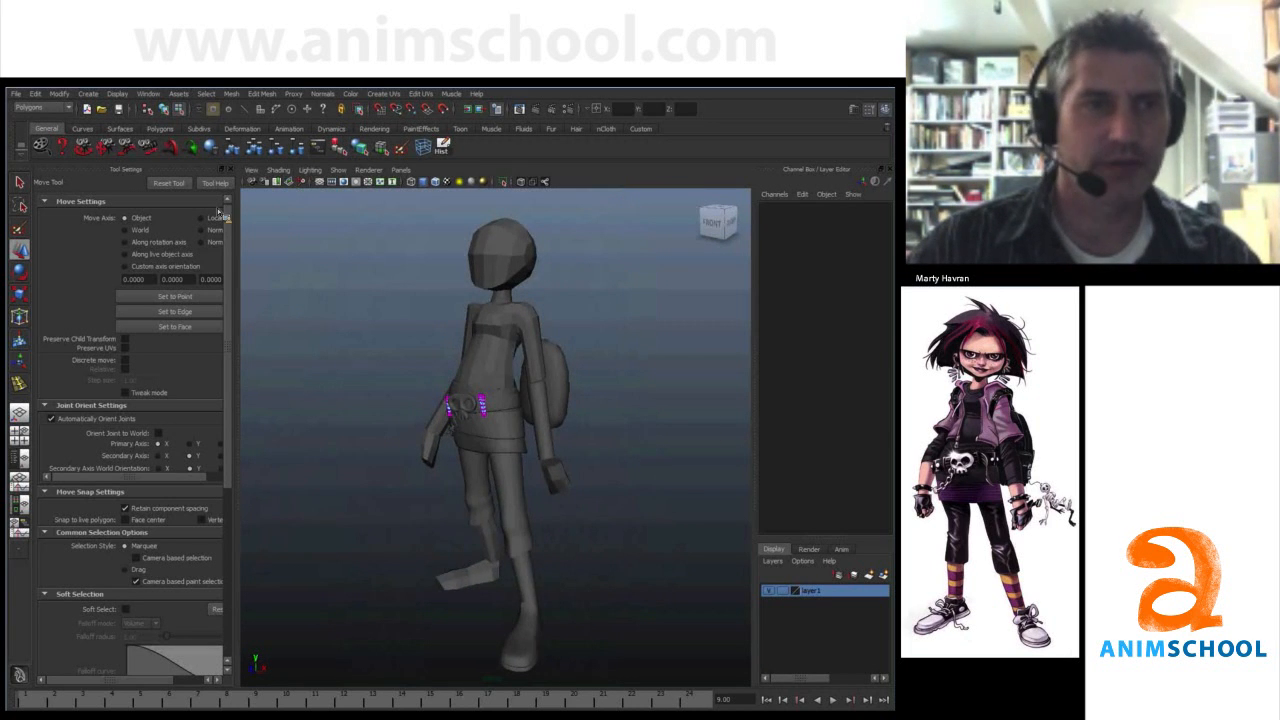
pyautogui.click(231, 170)
pyautogui.keyDown('alt'); pyautogui.moveTo(302, 298); pyautogui.dragTo(475, 343); pyautogui.keyUp('alt')
pyautogui.moveTo(360, 400); pyautogui.dragTo(366, 411, button='right')
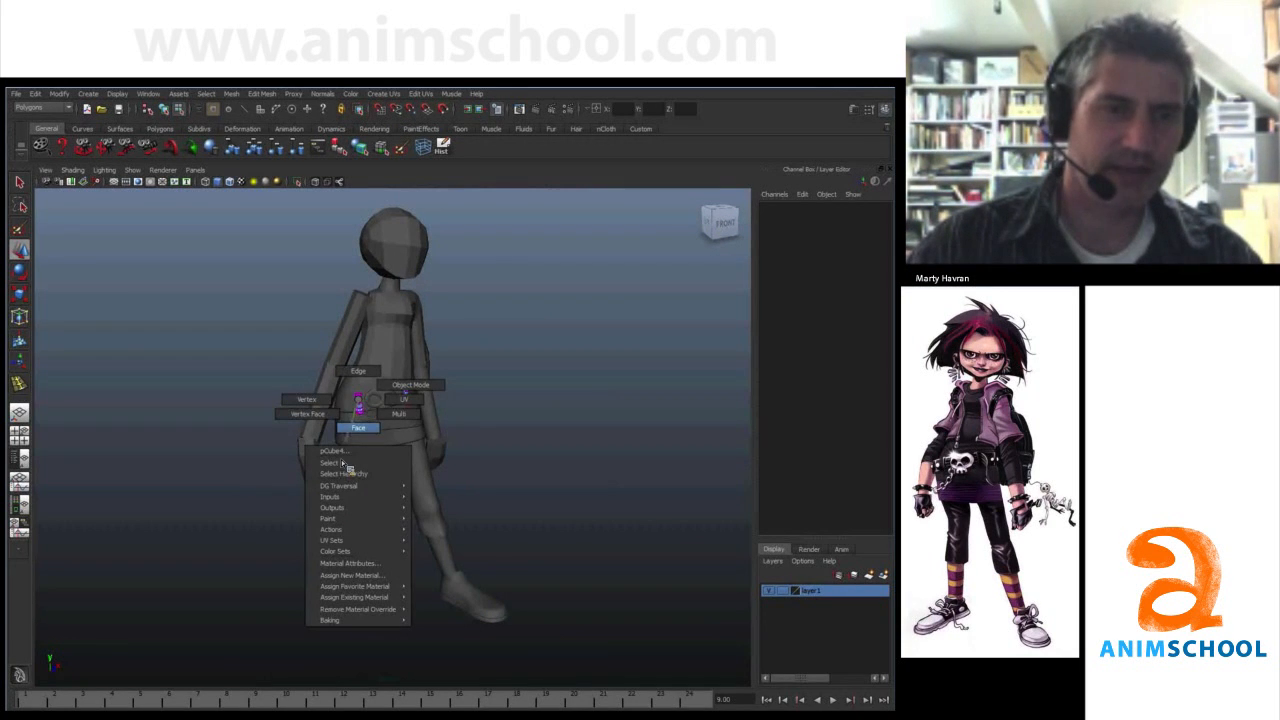
# - Examine the full character's proportions and reshaped parts from the front, side and back
pyautogui.keyDown('alt'); pyautogui.moveTo(471, 417); pyautogui.dragTo(389, 417); pyautogui.keyUp('alt')
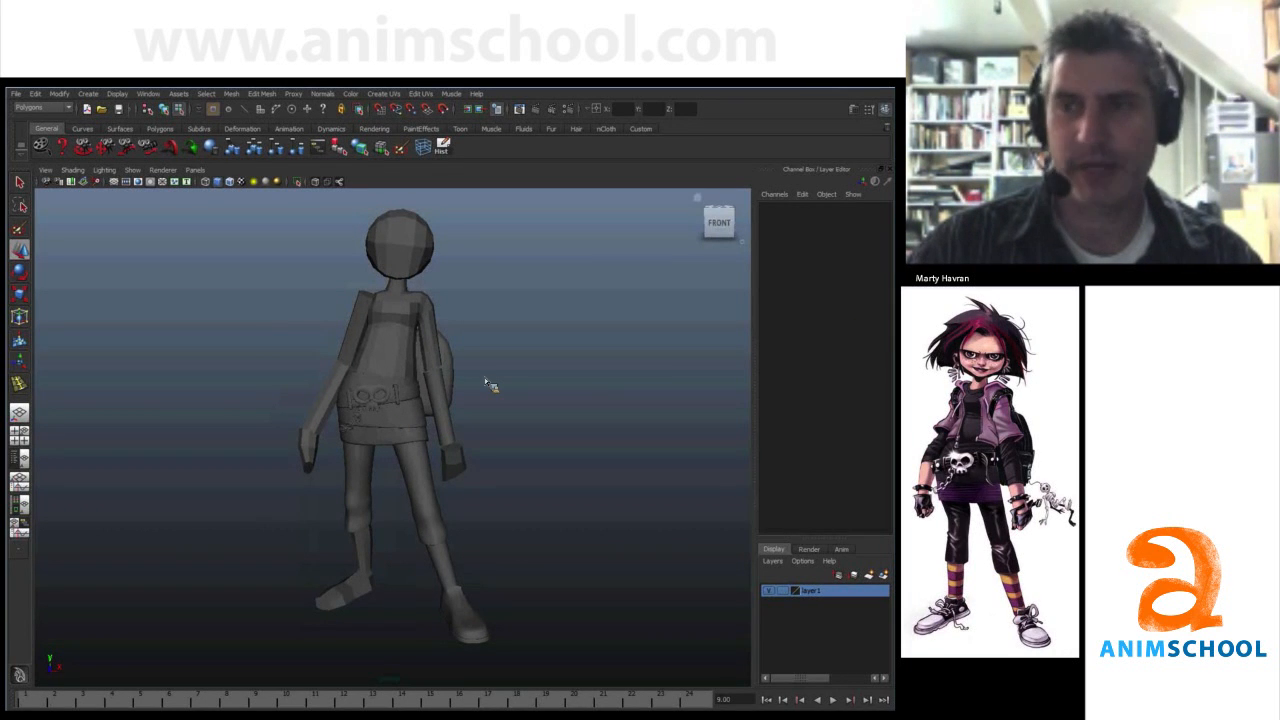
pyautogui.keyDown('alt'); pyautogui.moveTo(484, 377); pyautogui.dragTo(586, 371); pyautogui.keyUp('alt')
pyautogui.keyDown('alt'); pyautogui.moveTo(480, 355); pyautogui.dragTo(434, 351); pyautogui.keyUp('alt')
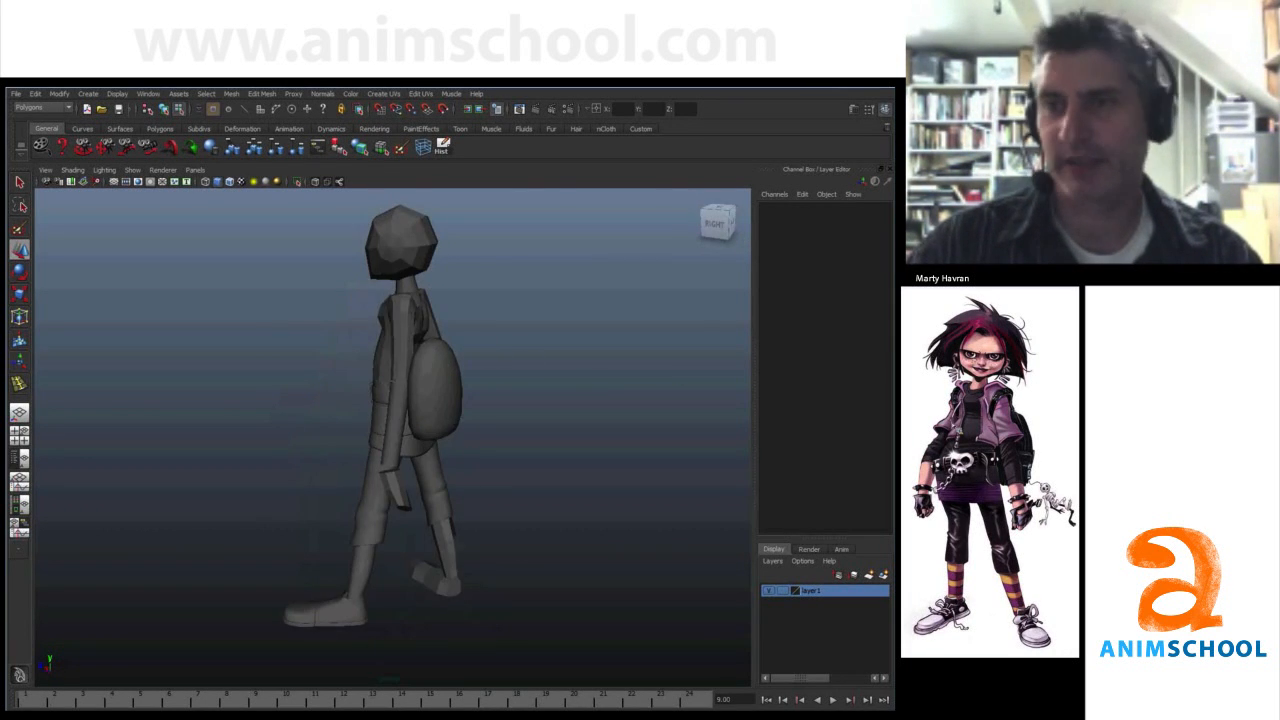
pyautogui.moveTo(434, 351)
pyautogui.keyDown('alt'); pyautogui.mouseDown()
pyautogui.moveTo(306, 346)
pyautogui.moveTo(427, 339)
pyautogui.mouseUp(); pyautogui.keyUp('alt')
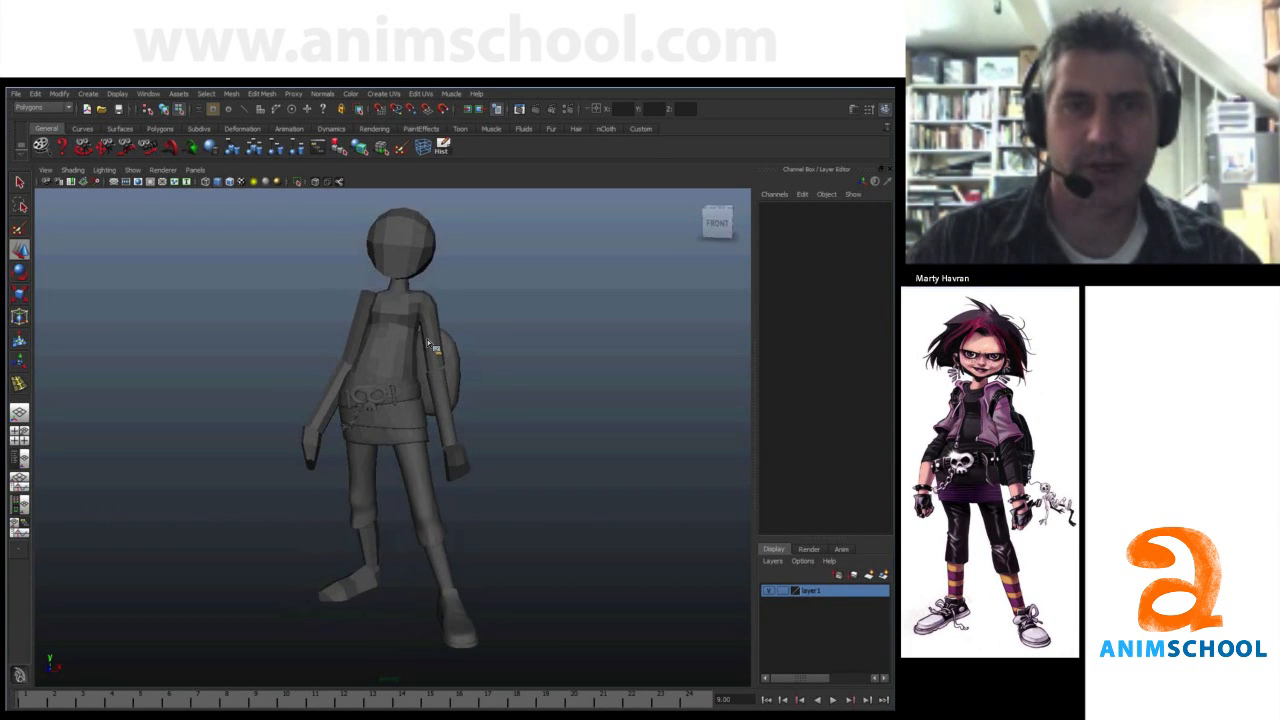